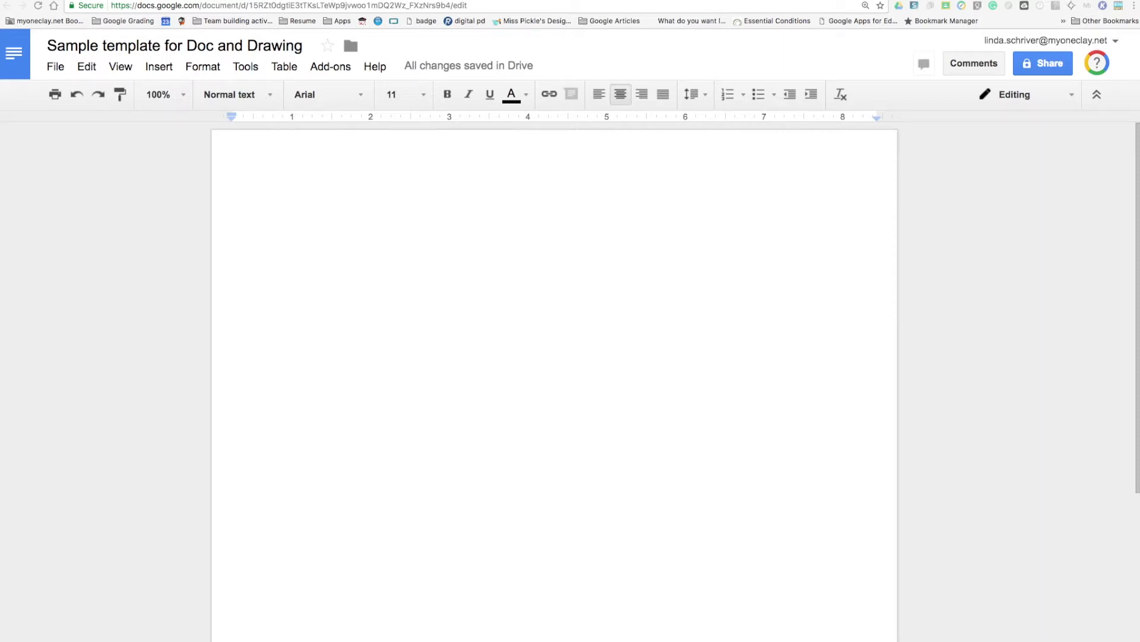
# Search Google for 'flower border' in a new browser tab
pyautogui.press('super+t')
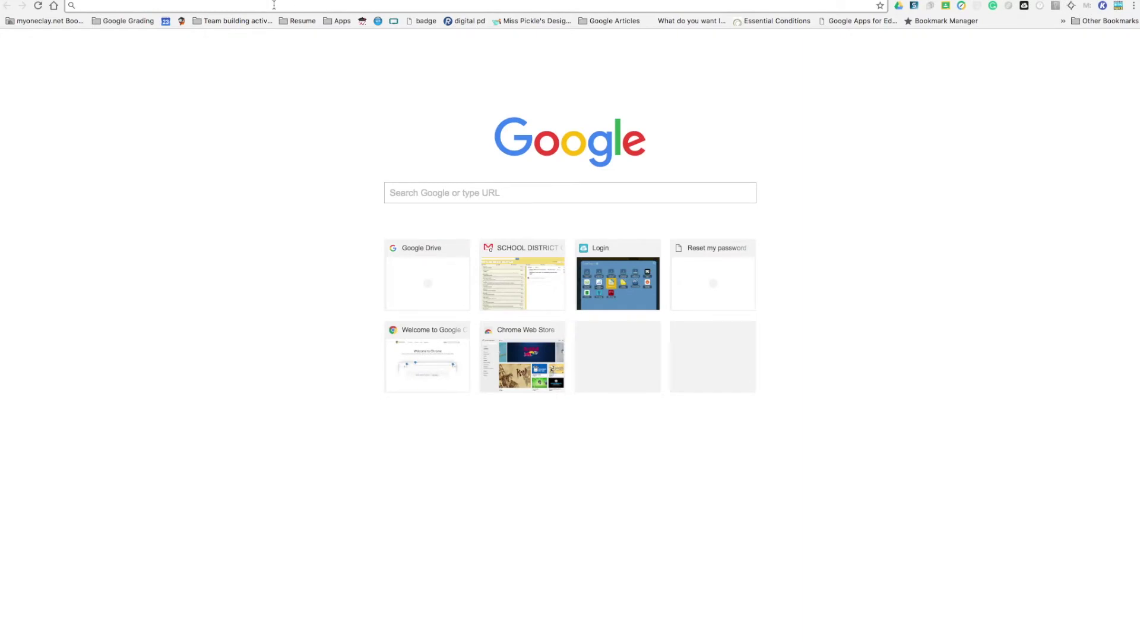
pyautogui.write('flower')
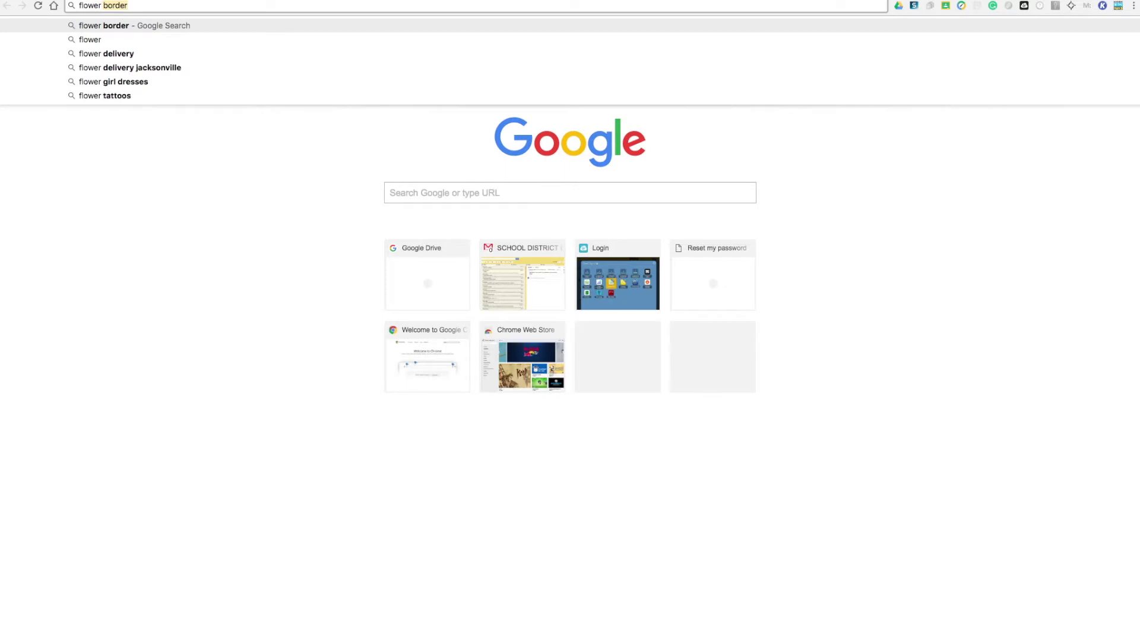
pyautogui.press('Return')
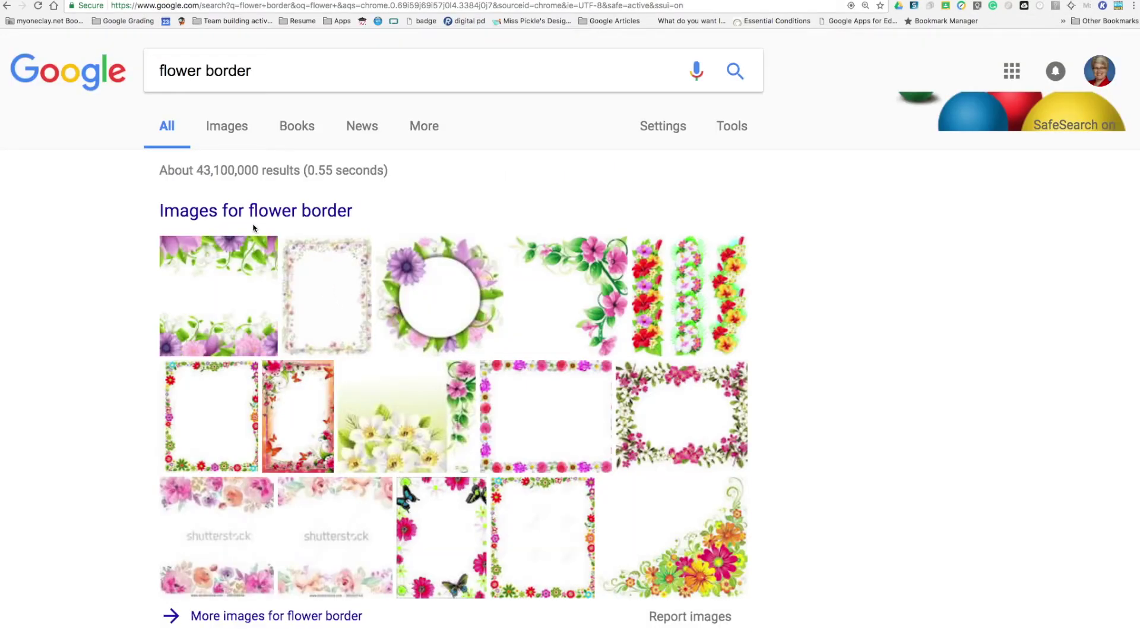
# Show the image results and enlarge the pastel watercolor flower-frame result
pyautogui.click(249, 213)
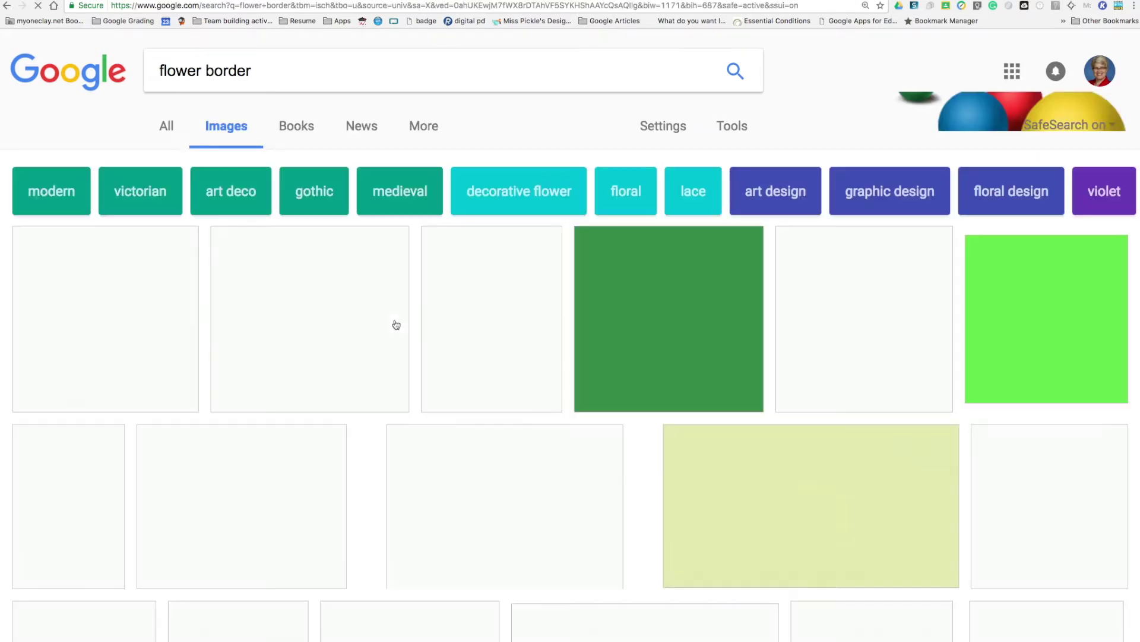
pyautogui.scroll(-2, 676, 519)
pyautogui.scroll(-1, 676, 519)
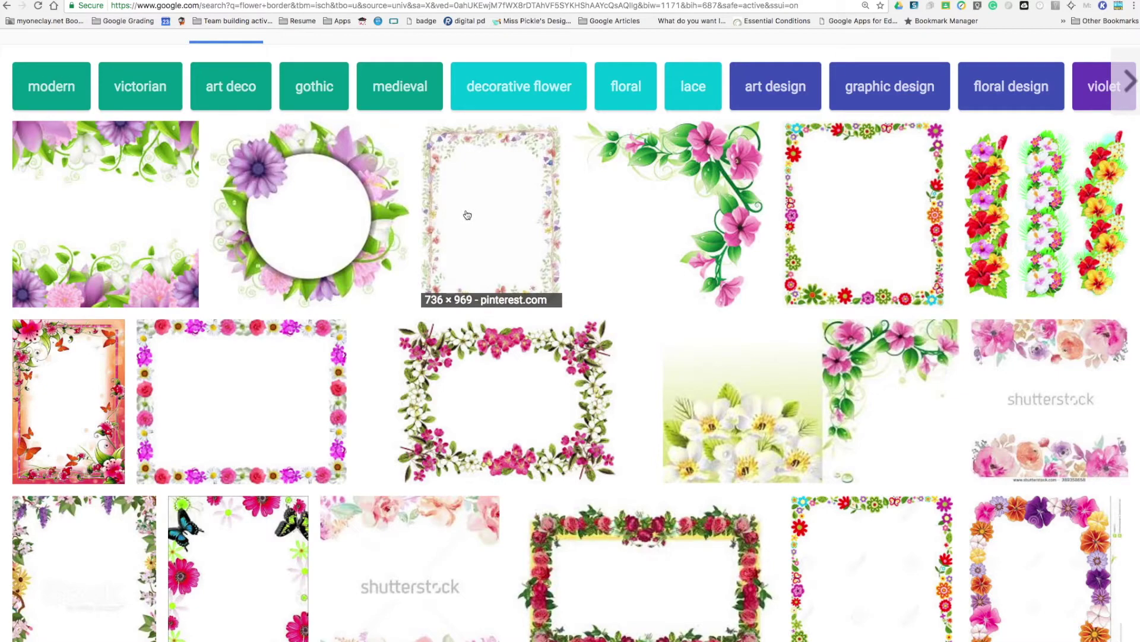
pyautogui.click(501, 225)
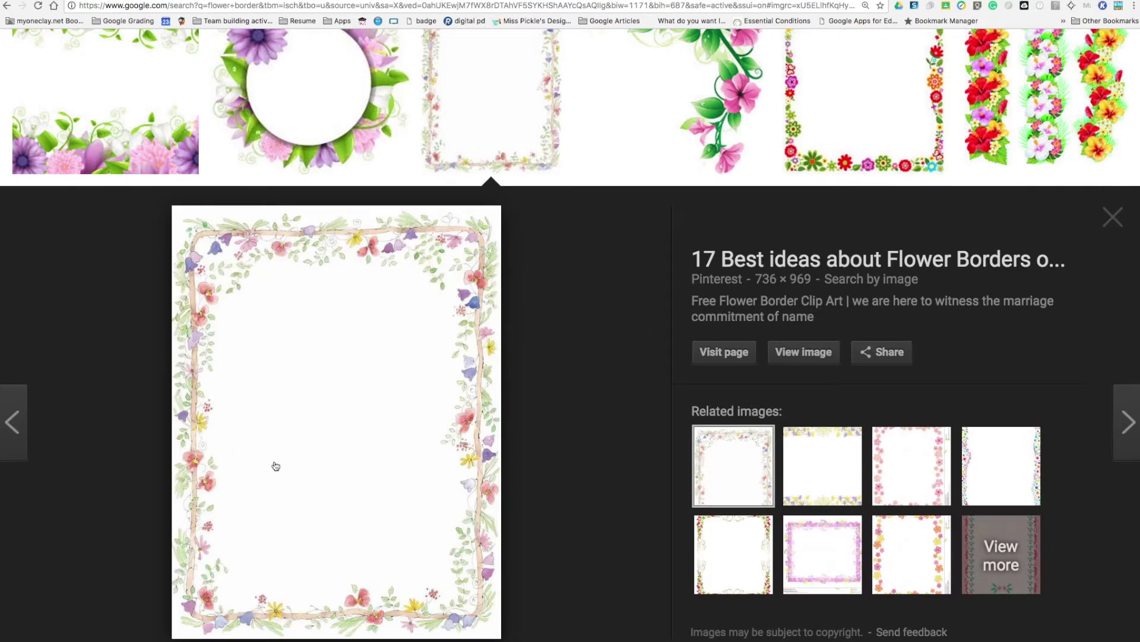
# Save the watercolor flower-frame image to Google Drive, then close the notice and preview
pyautogui.rightClick(344, 358)
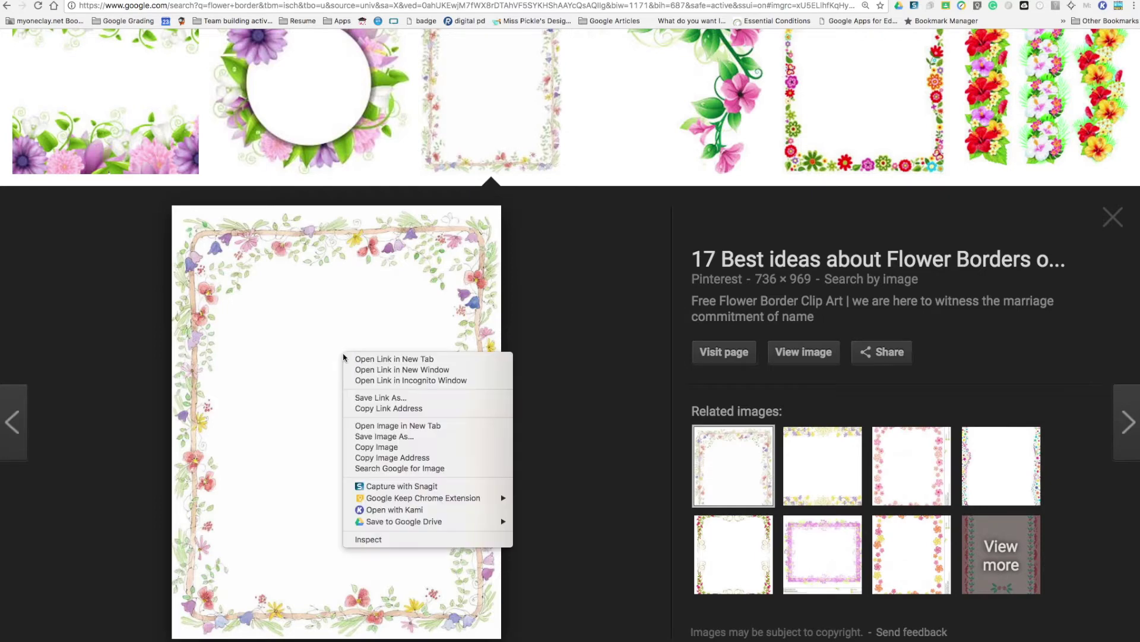
pyautogui.moveTo(376, 525)
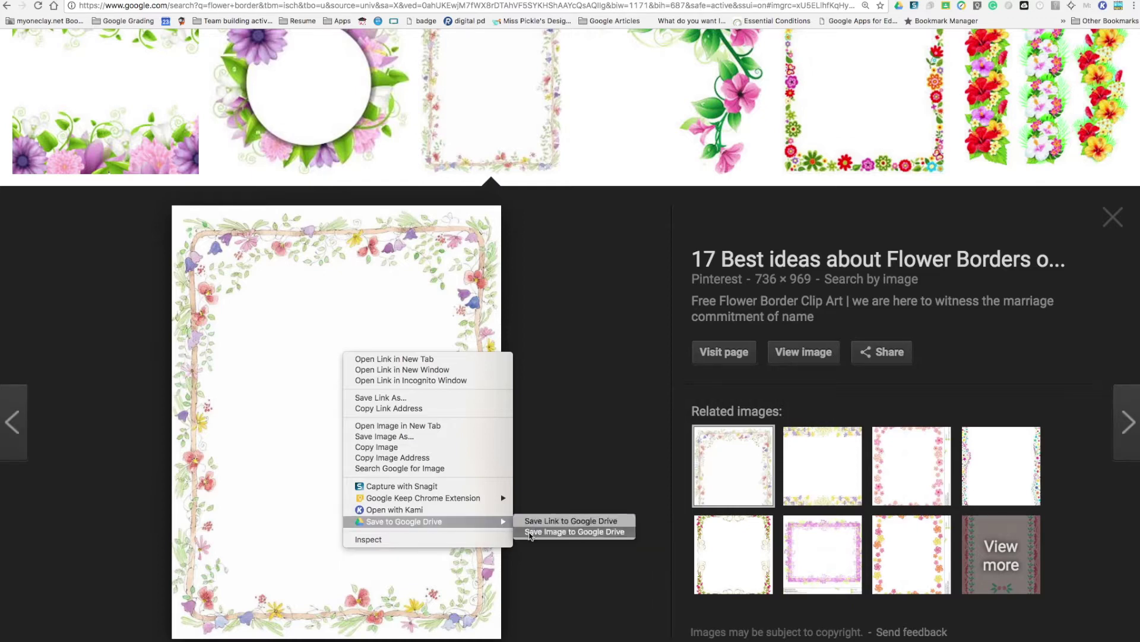
pyautogui.click(529, 533)
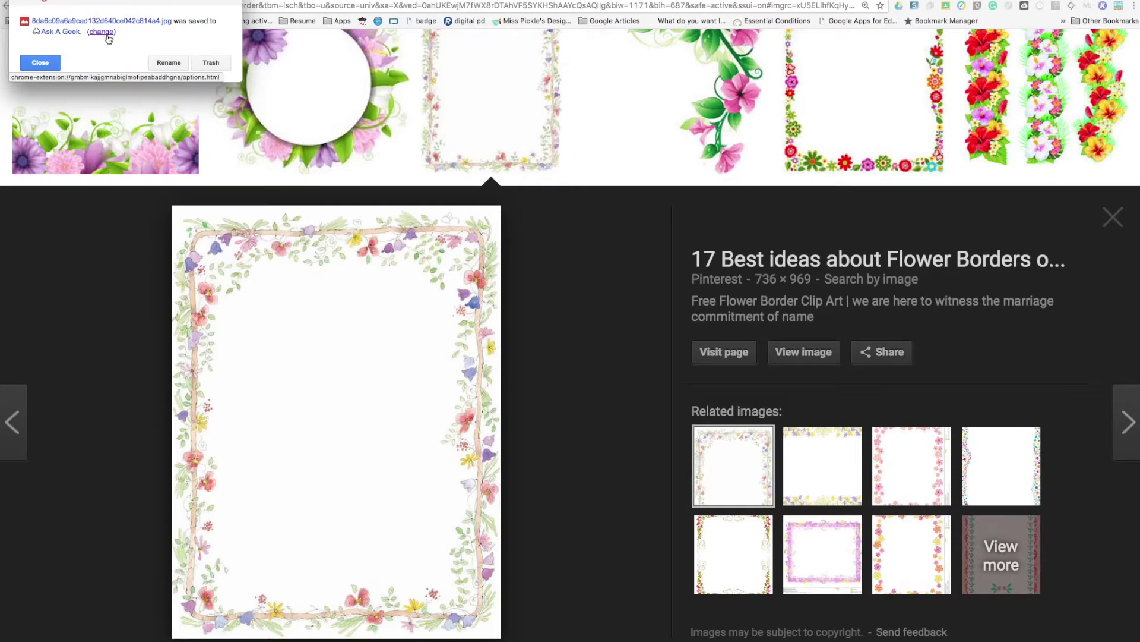
pyautogui.click(40, 63)
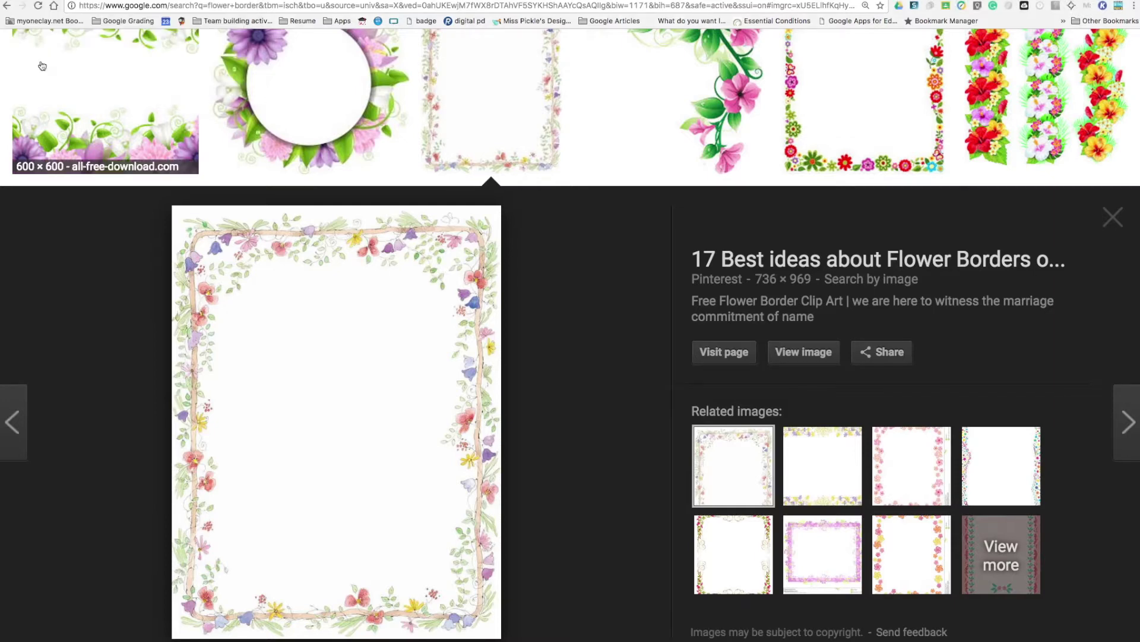
pyautogui.click(1113, 218)
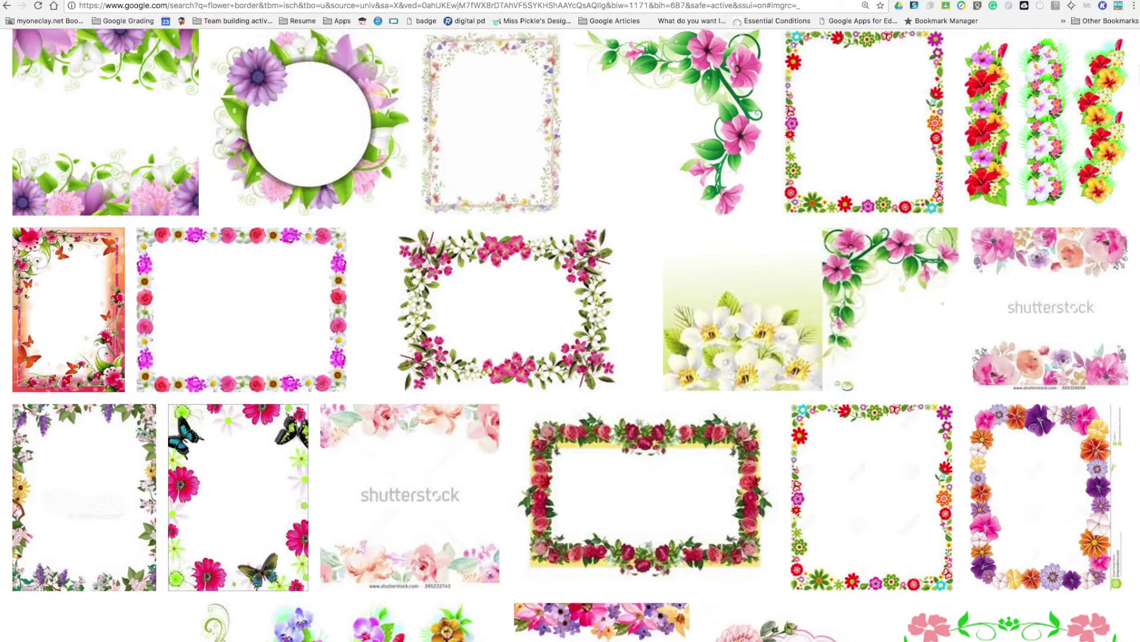
# Return to the 'Sample template for Doc and Drawing' document with its first line centred
pyautogui.hotkey('ctrl', 'Tab')
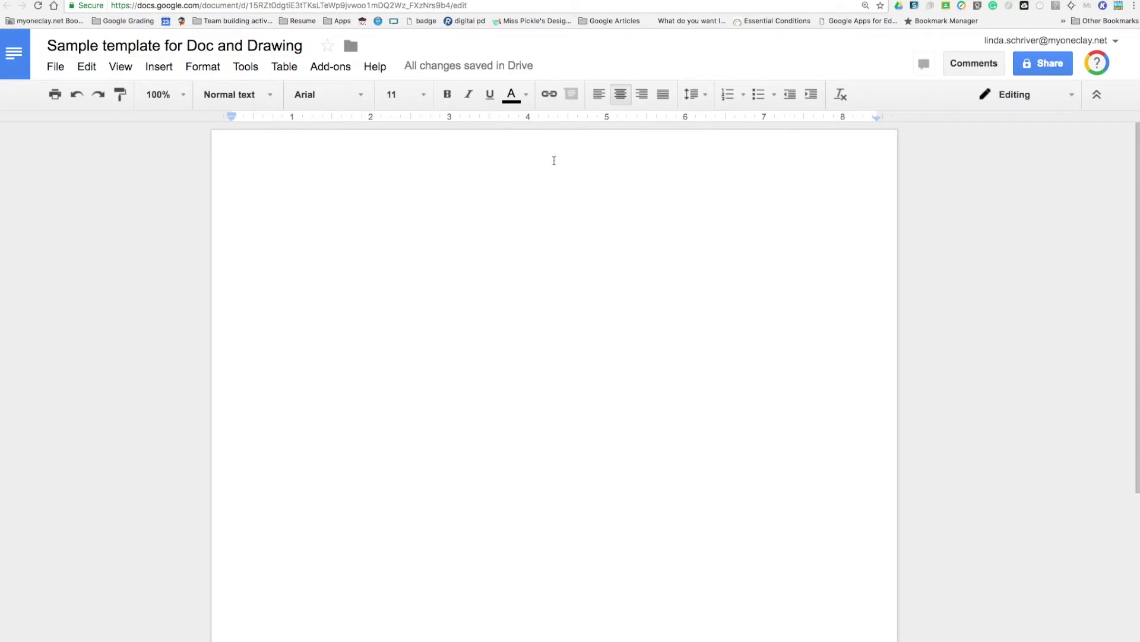
pyautogui.click(599, 95)
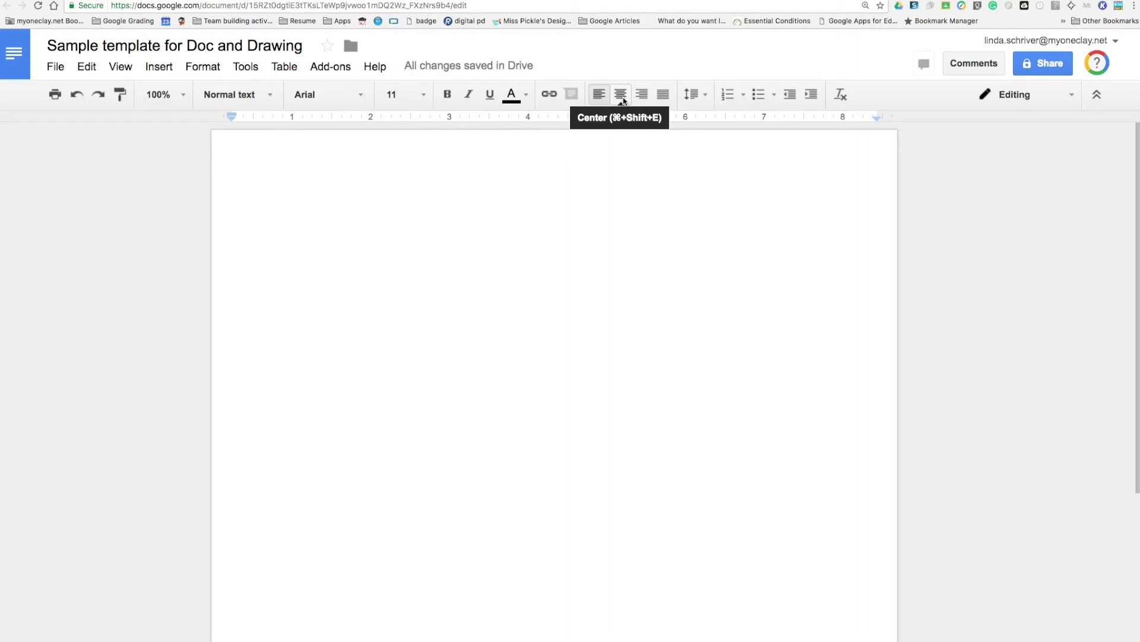
pyautogui.click(622, 97)
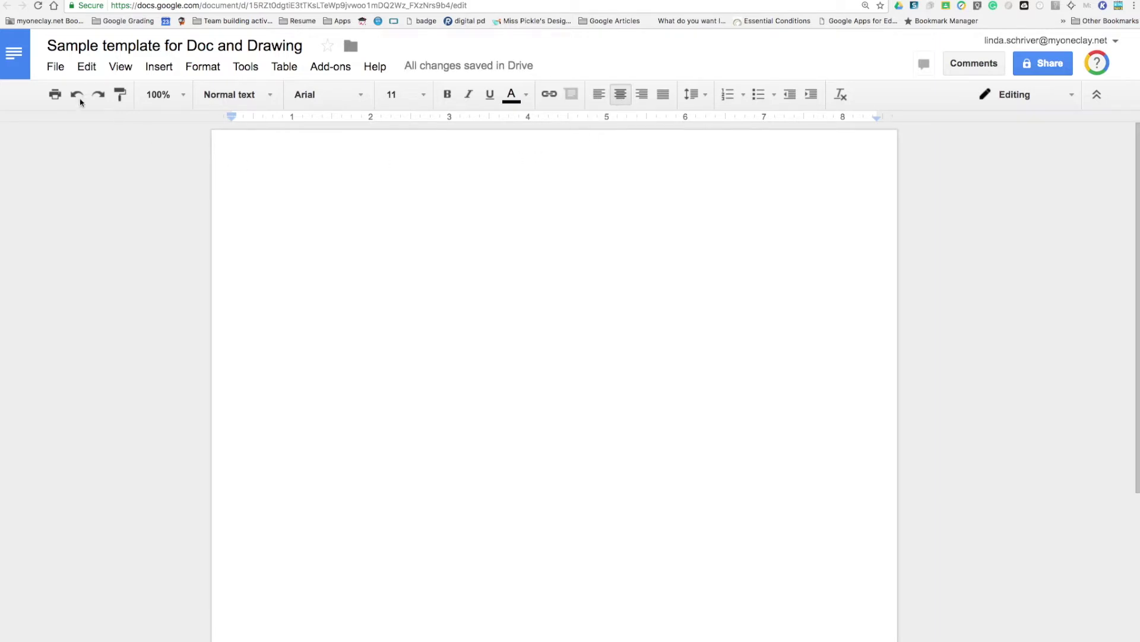
pyautogui.click(55, 68)
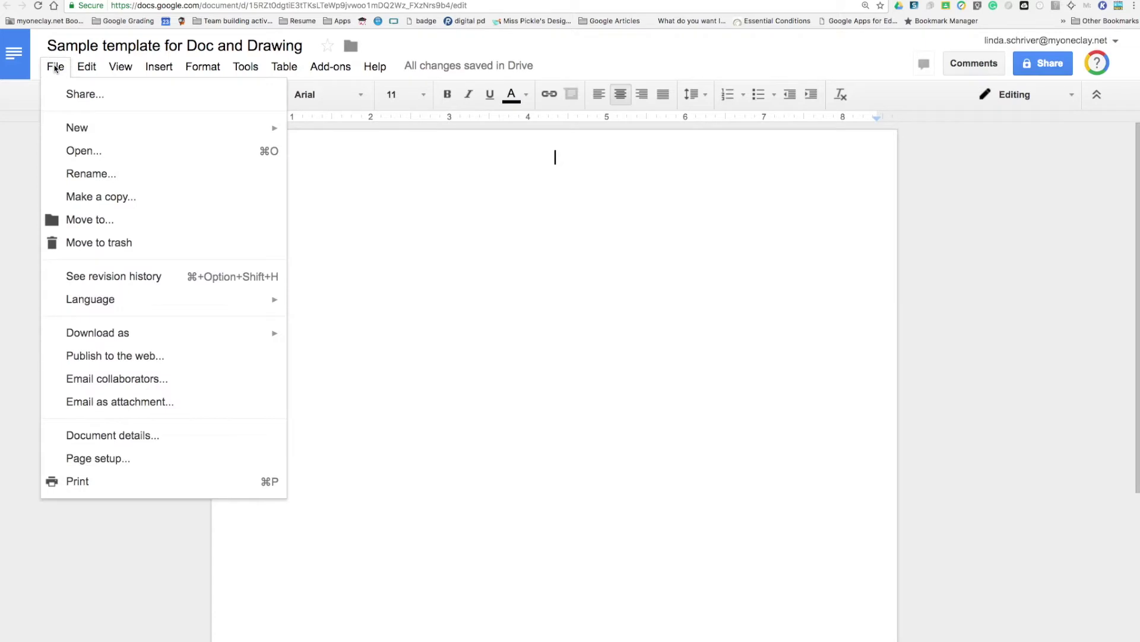
pyautogui.click(88, 457)
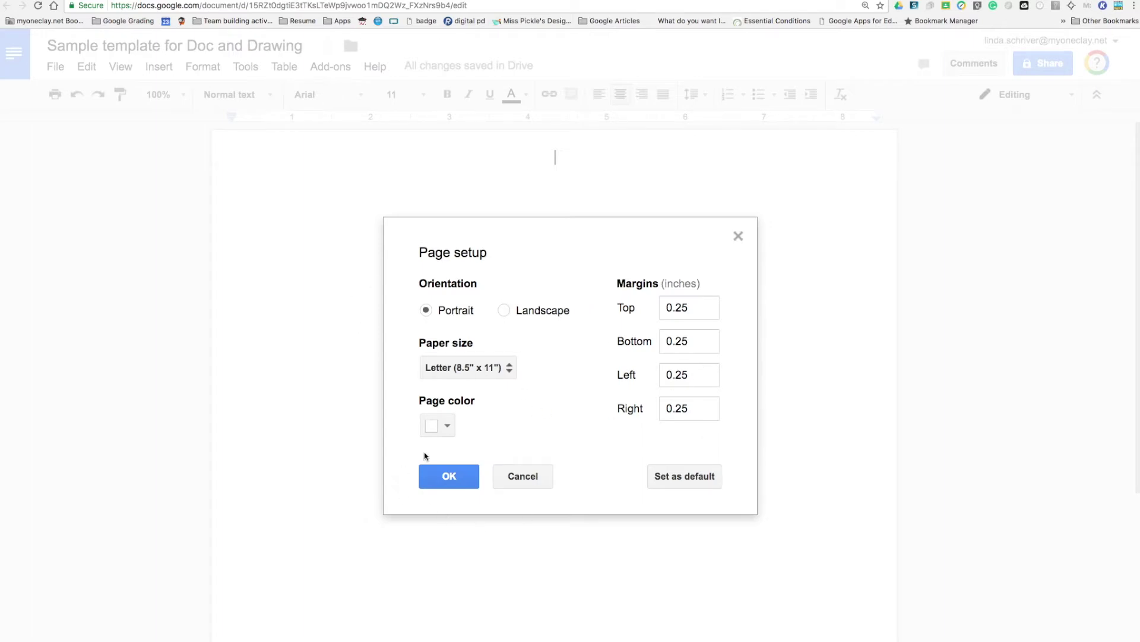
pyautogui.click(449, 426)
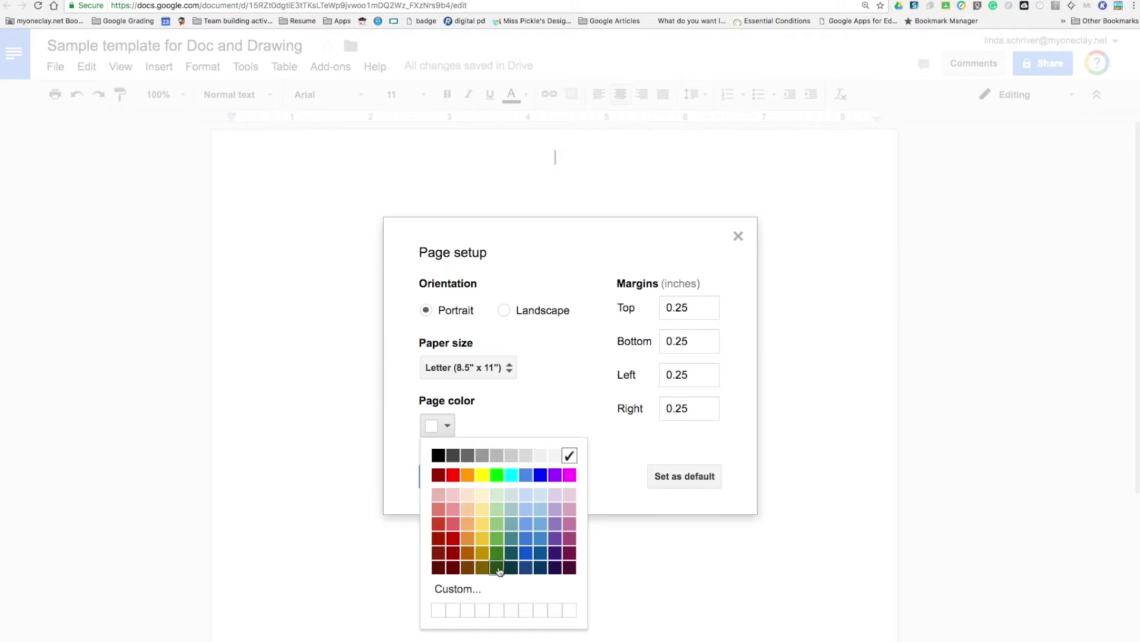
pyautogui.click(524, 416)
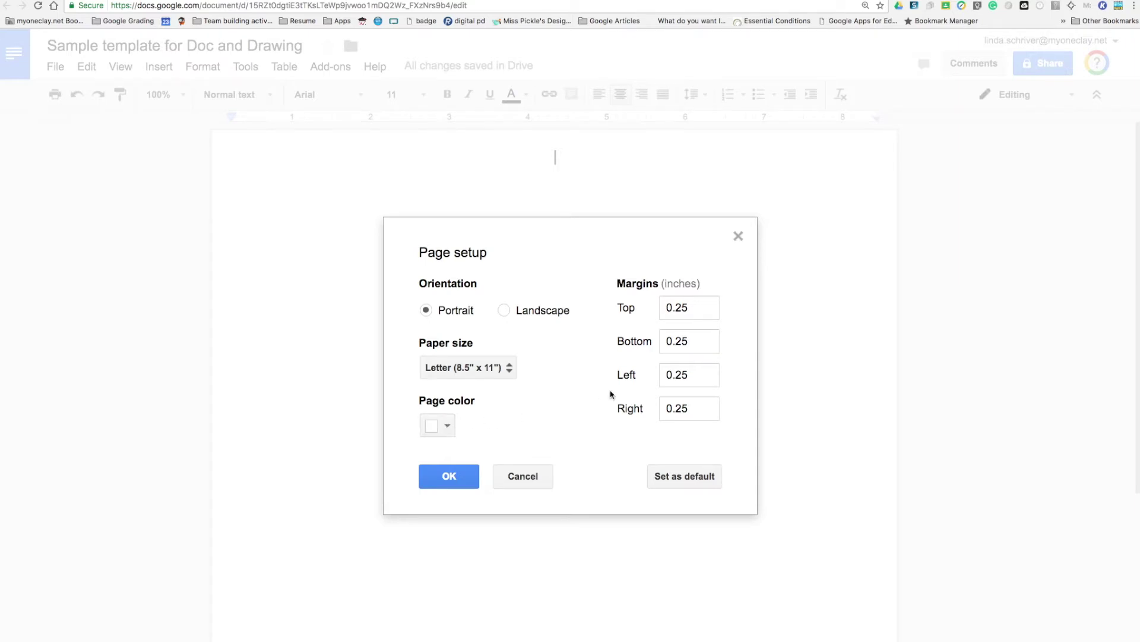
pyautogui.click(436, 474)
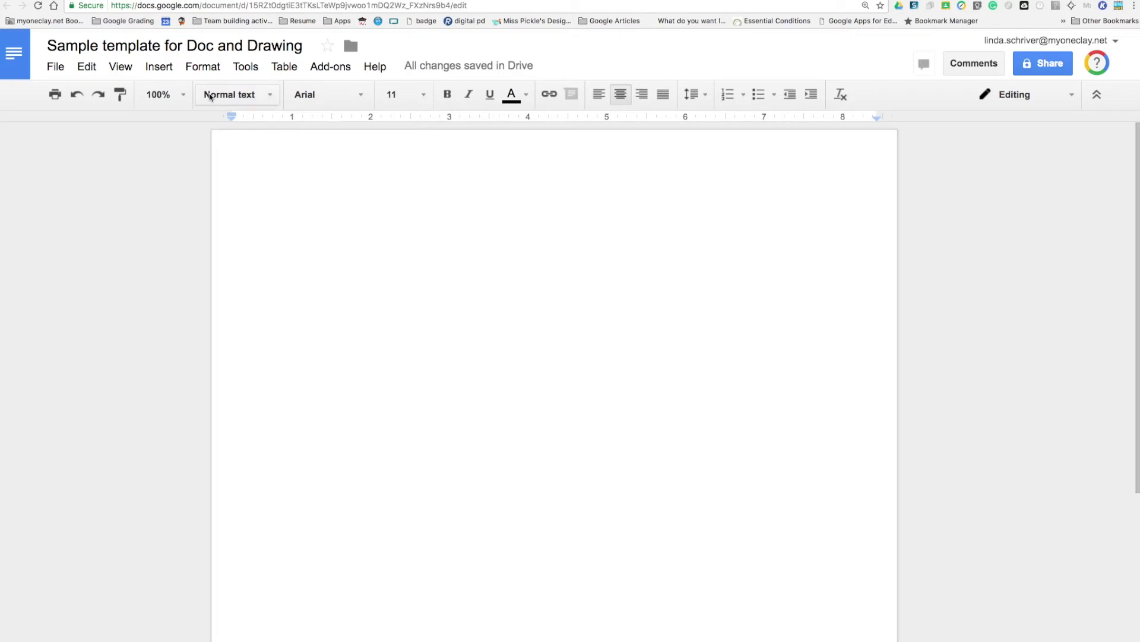
# Insert a new blank drawing into the document
pyautogui.click(160, 66)
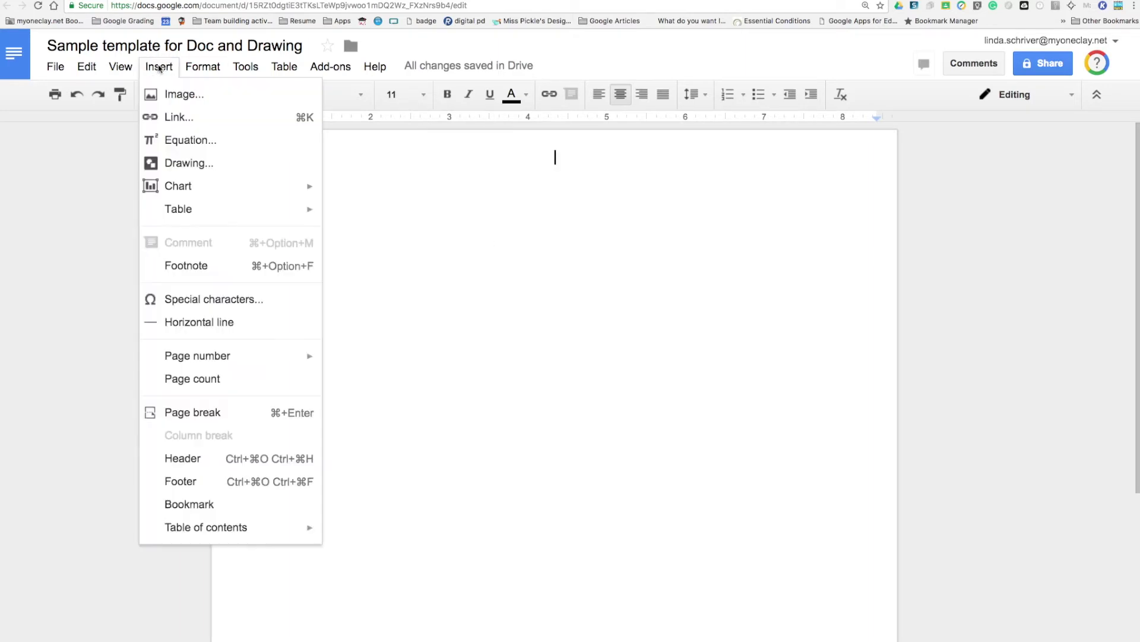
pyautogui.click(190, 164)
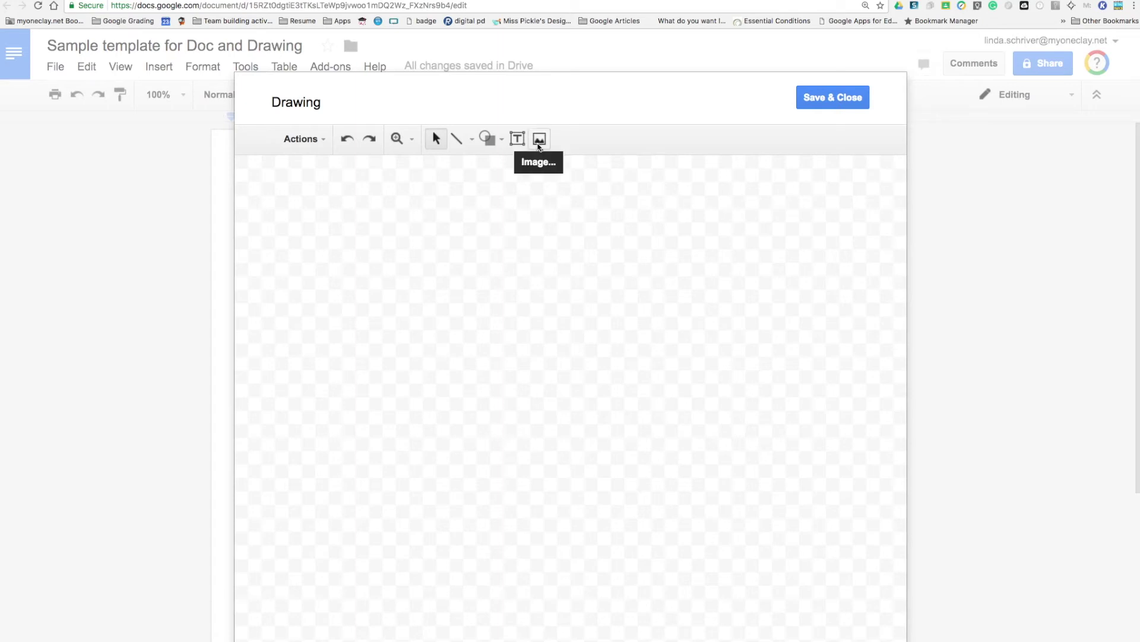
pyautogui.click(538, 141)
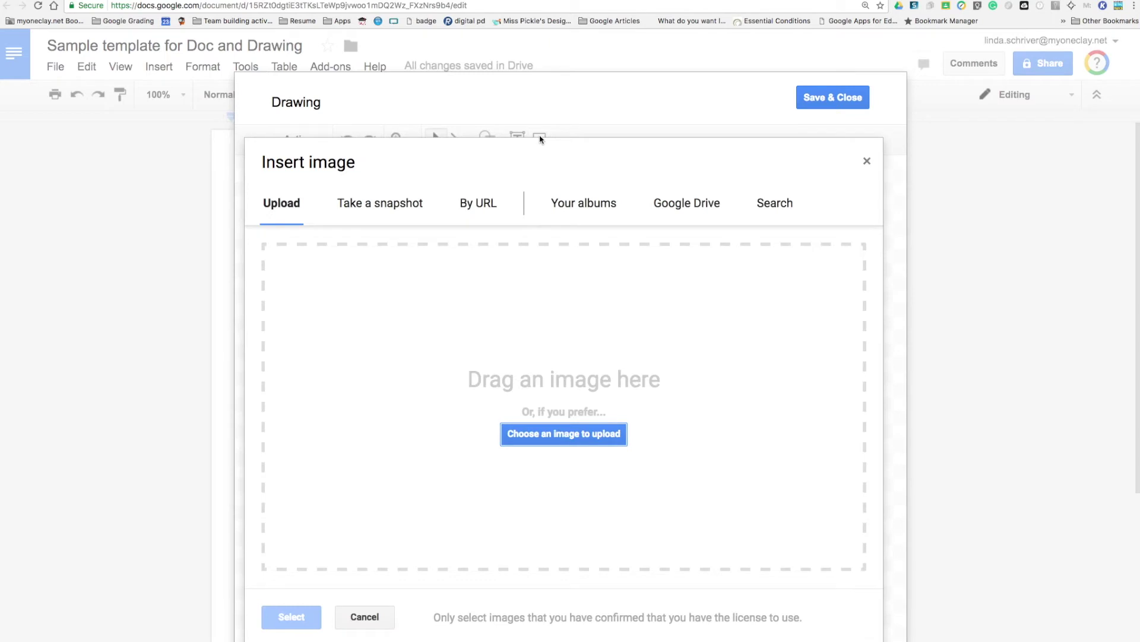
# Place flower border.jpg from Google Drive's Recent files onto the drawing canvas
pyautogui.click(867, 161)
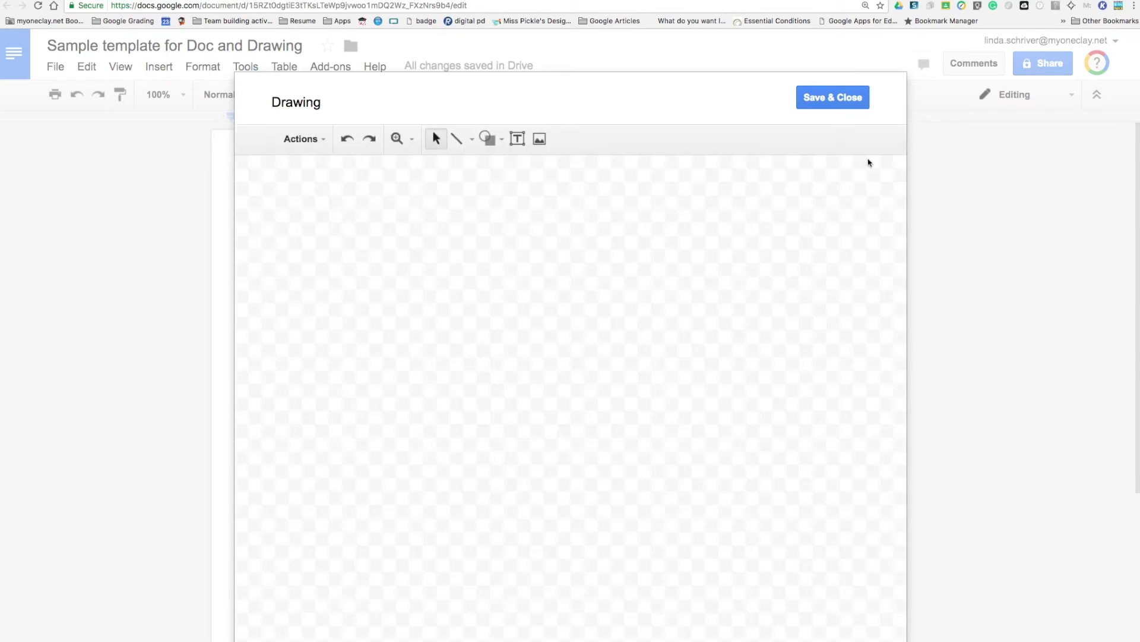
pyautogui.click(540, 143)
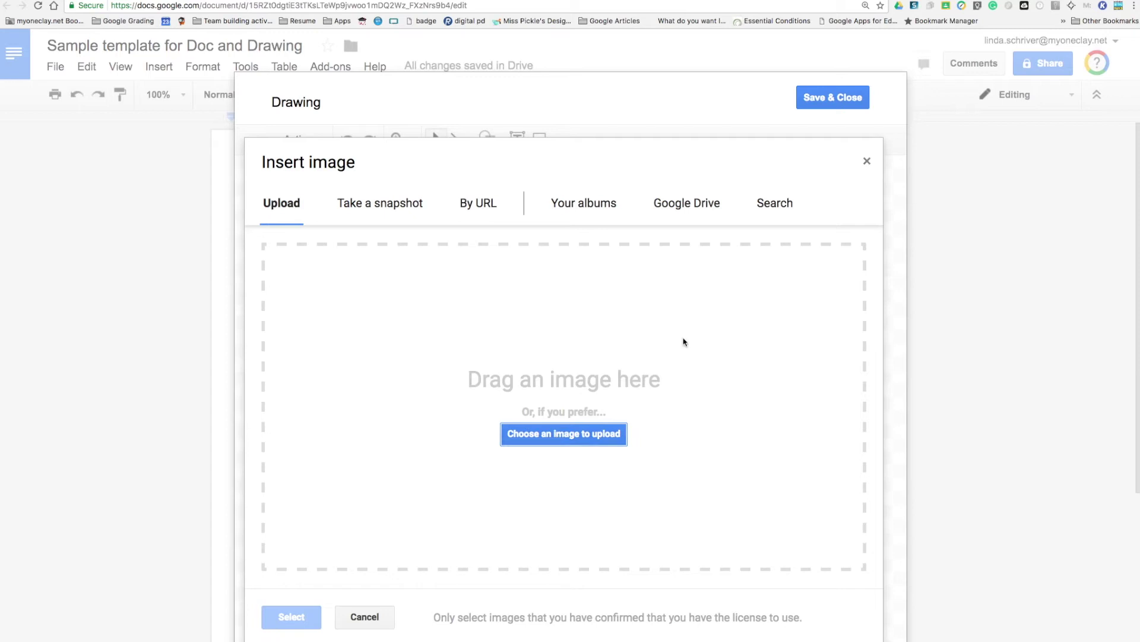
pyautogui.click(705, 204)
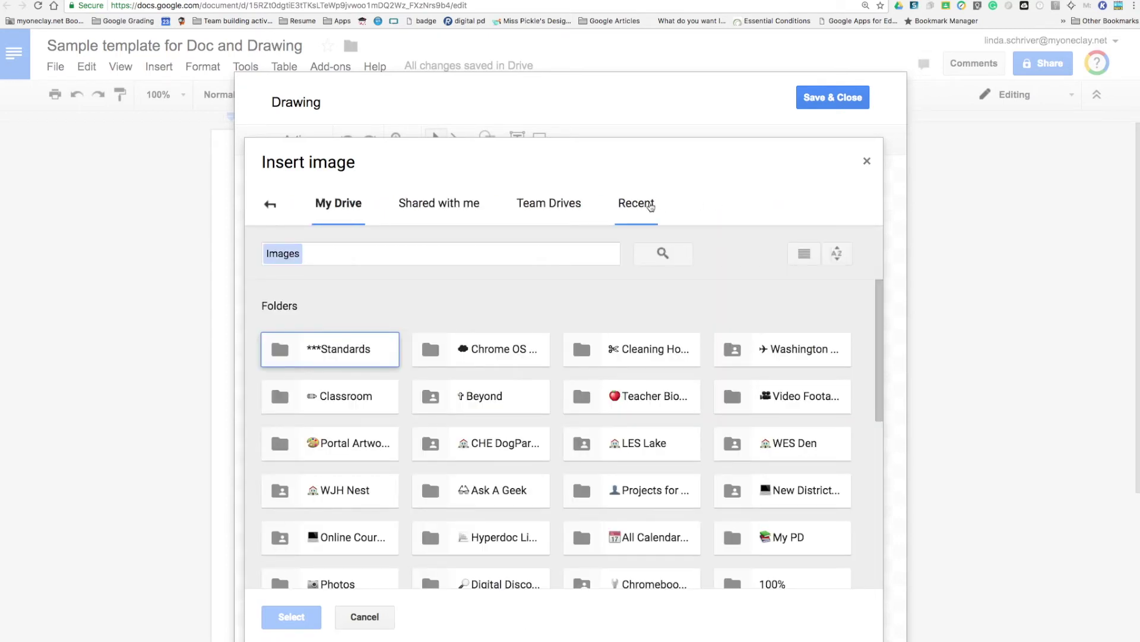
pyautogui.click(651, 205)
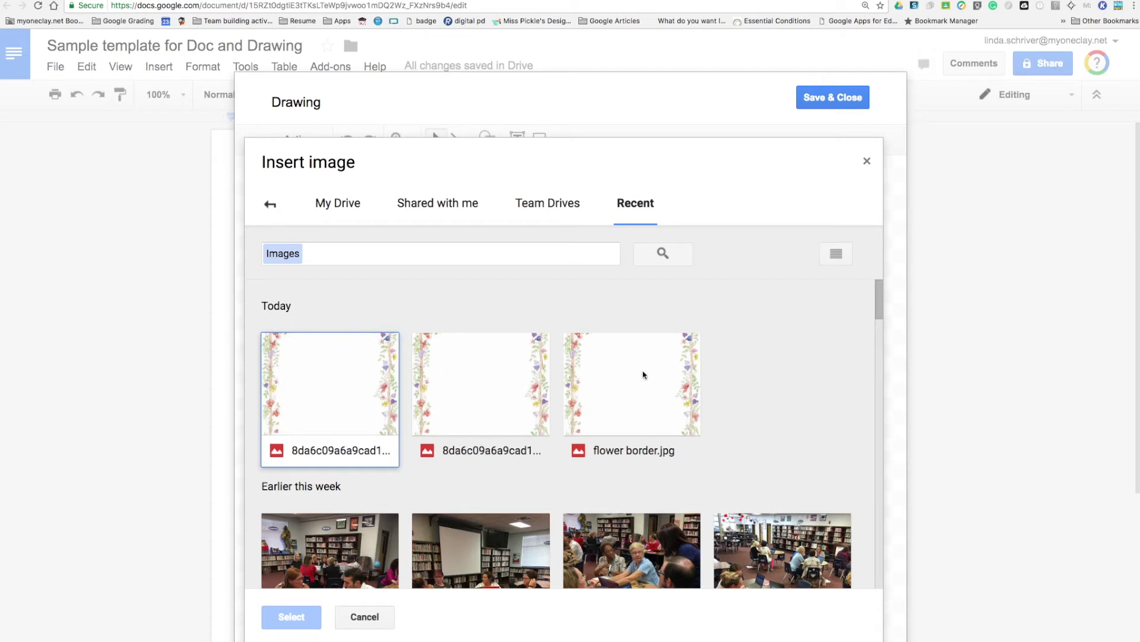
pyautogui.doubleClick(629, 402)
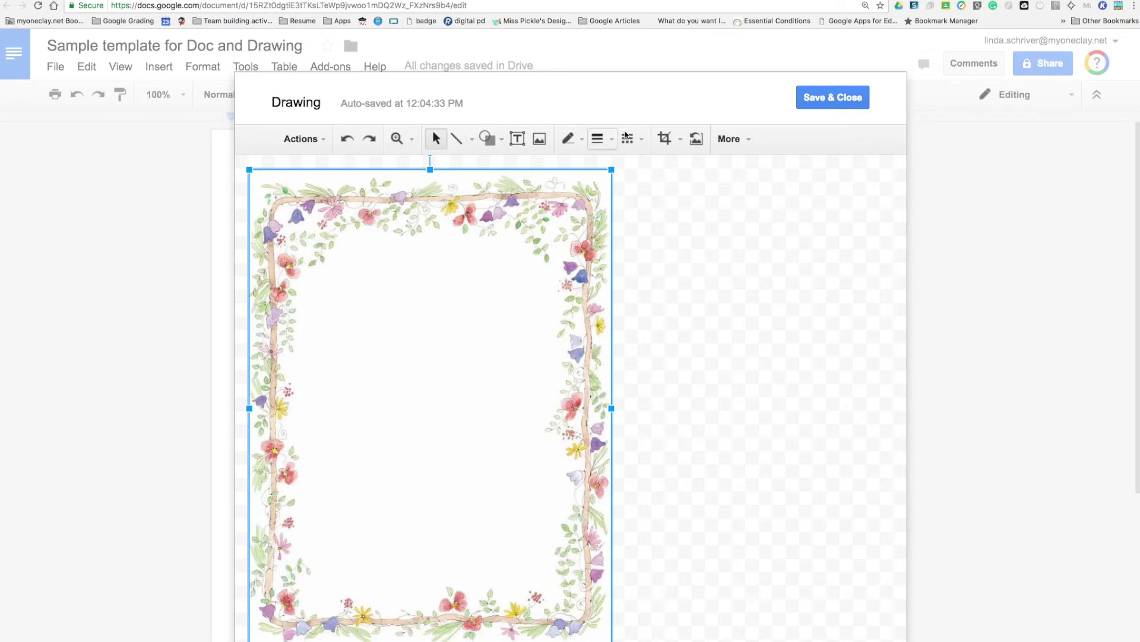
# Draw a text box in the border's upper area reading 'Happy Mother's Day!' and select it
pyautogui.click(750, 141)
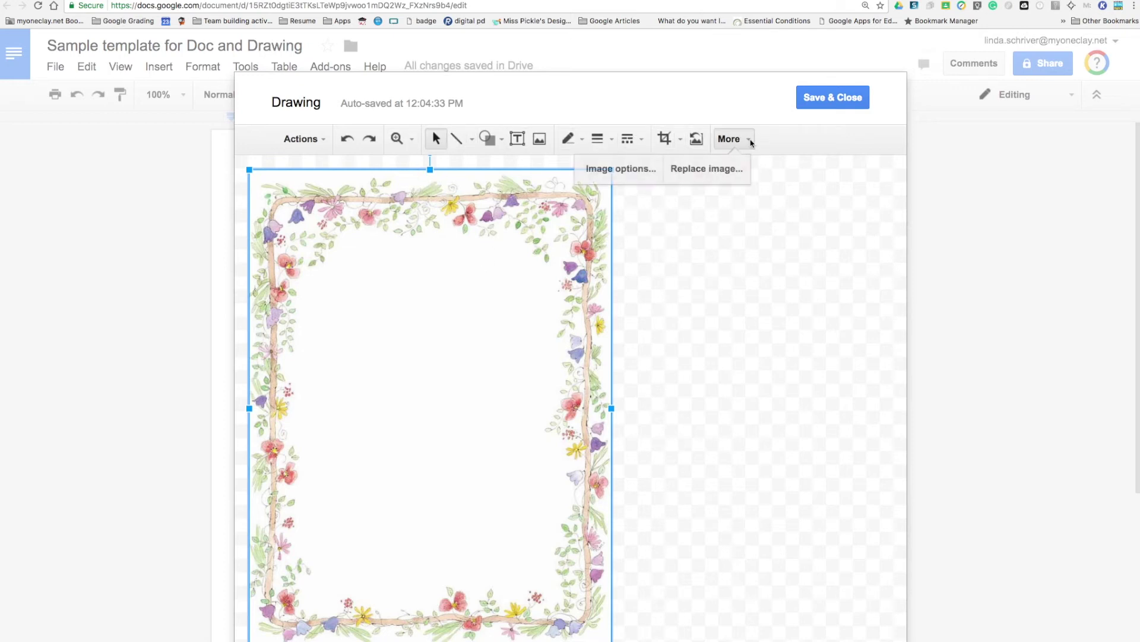
pyautogui.click(667, 251)
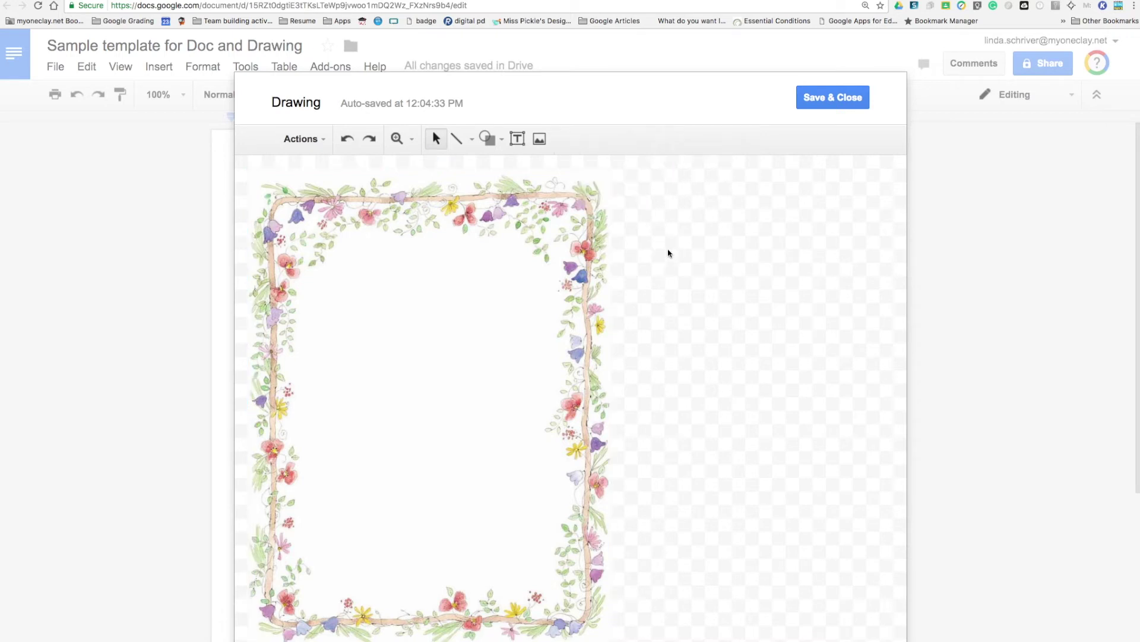
pyautogui.click(488, 248)
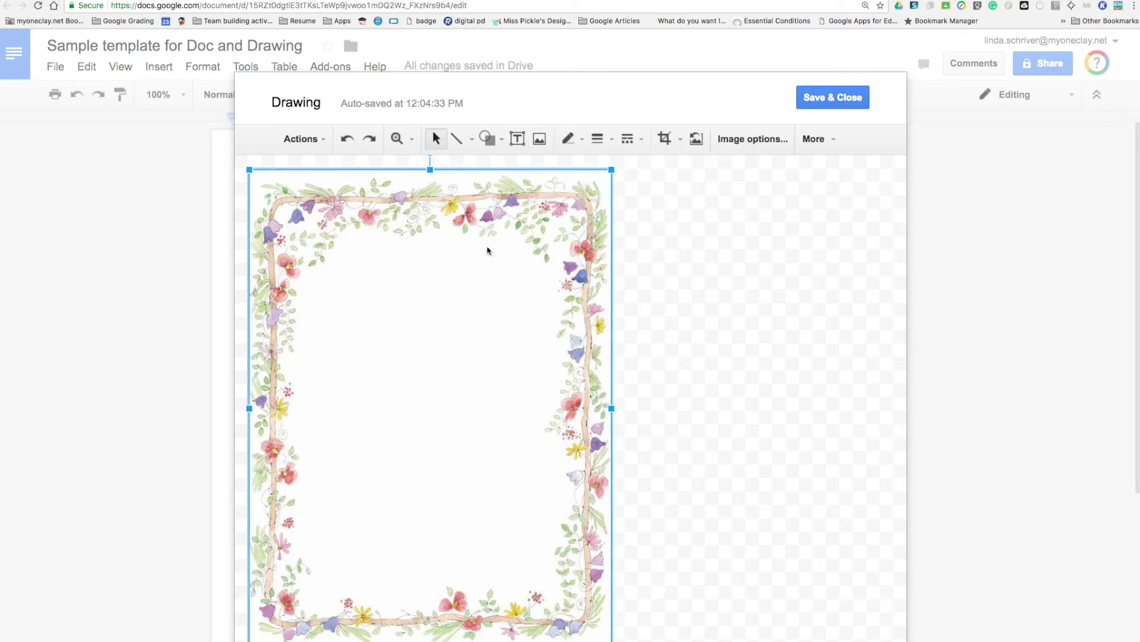
pyautogui.click(518, 138)
pyautogui.moveTo(328, 273); pyautogui.dragTo(543, 372)
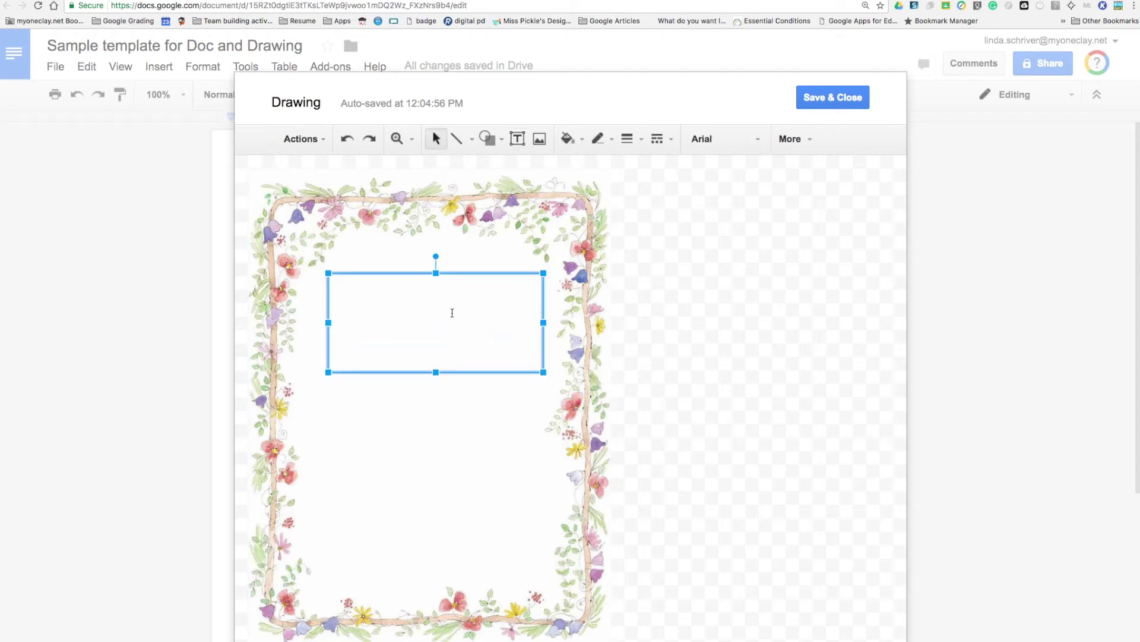
pyautogui.write('Happy Mother')
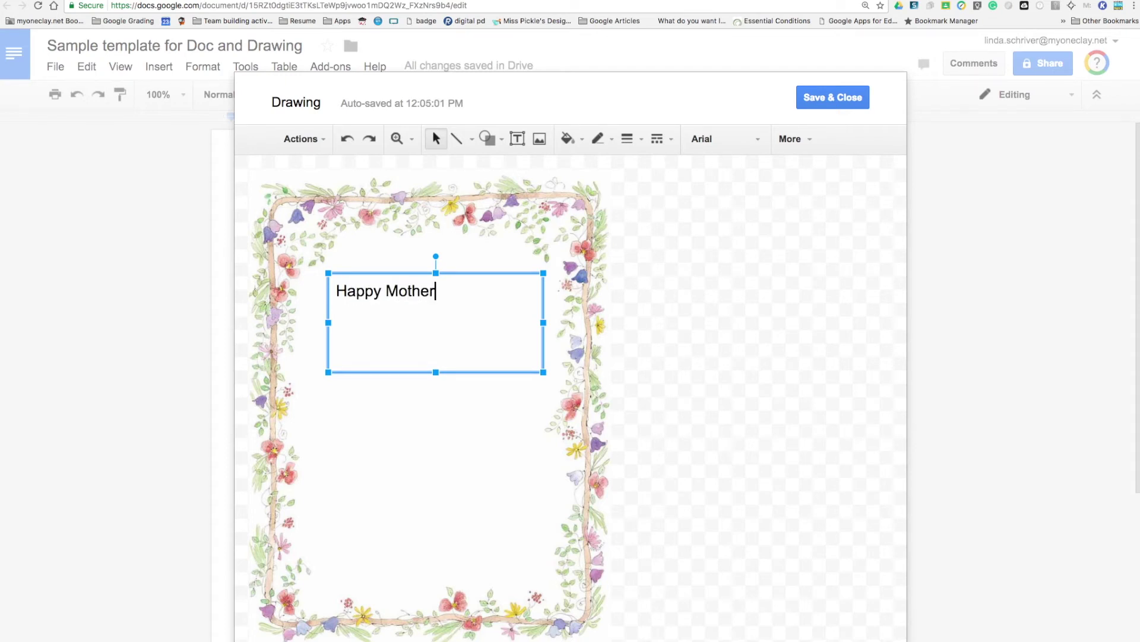
pyautogui.write("'s Day!")
pyautogui.moveTo(490, 291); pyautogui.dragTo(335, 290)
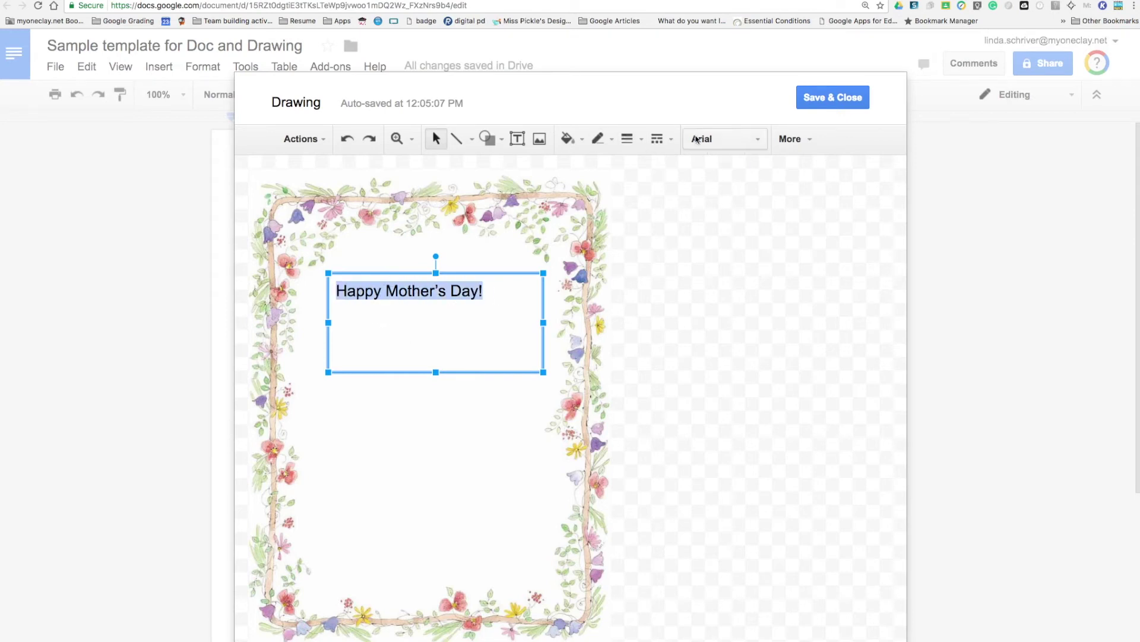
pyautogui.click(757, 144)
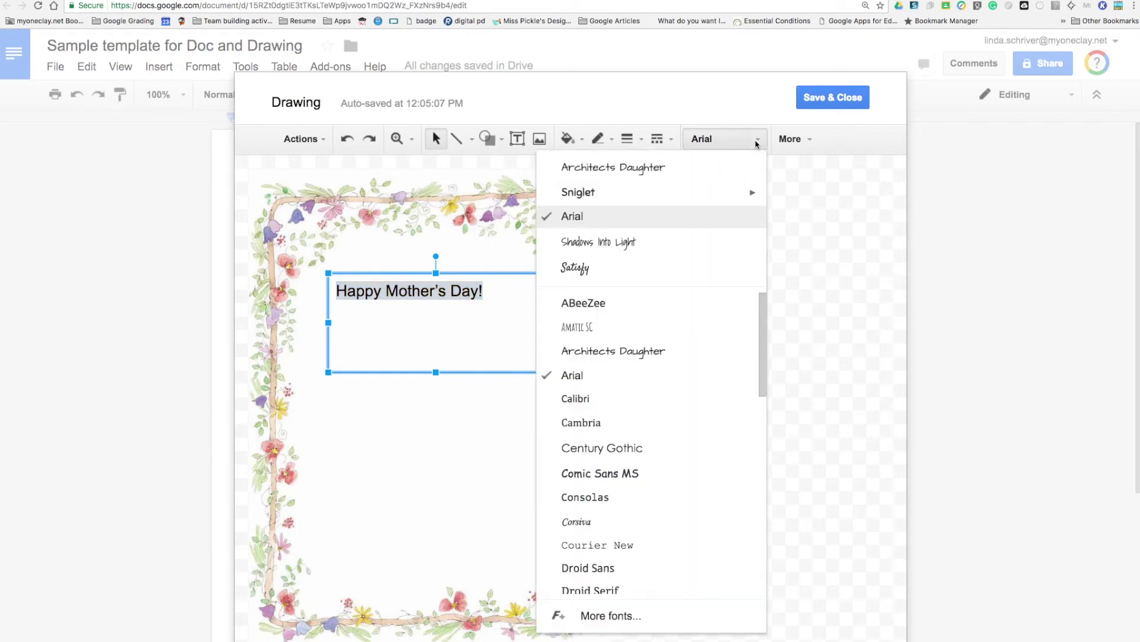
# Format the greeting as red, centered, size 30 Architects Daughter text
pyautogui.click(690, 349)
pyautogui.click(799, 139)
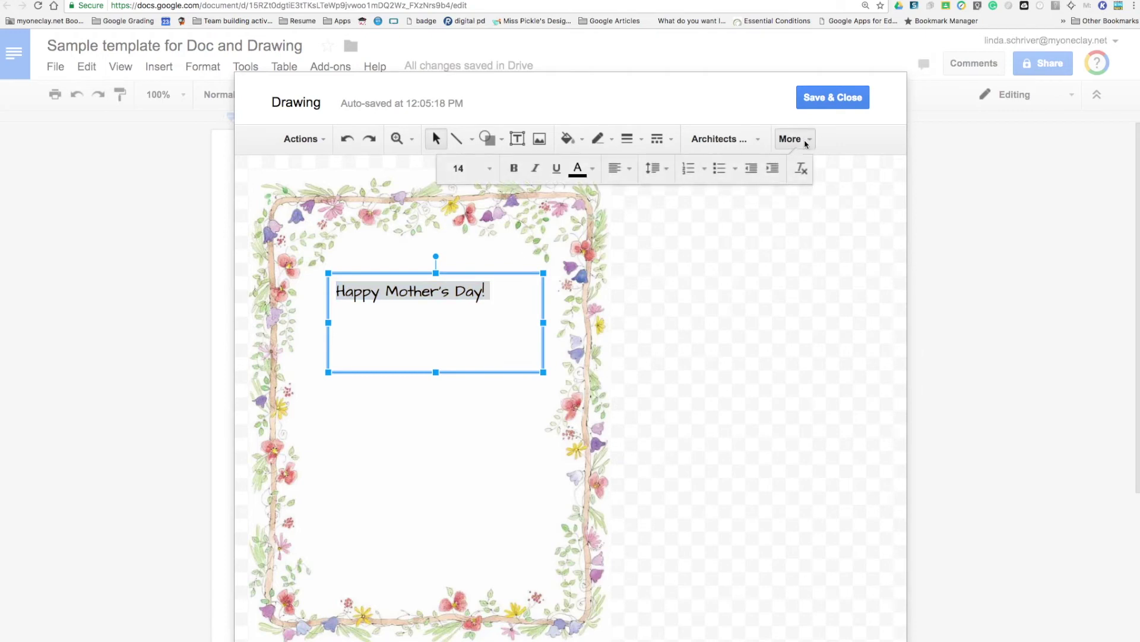
pyautogui.click(580, 170)
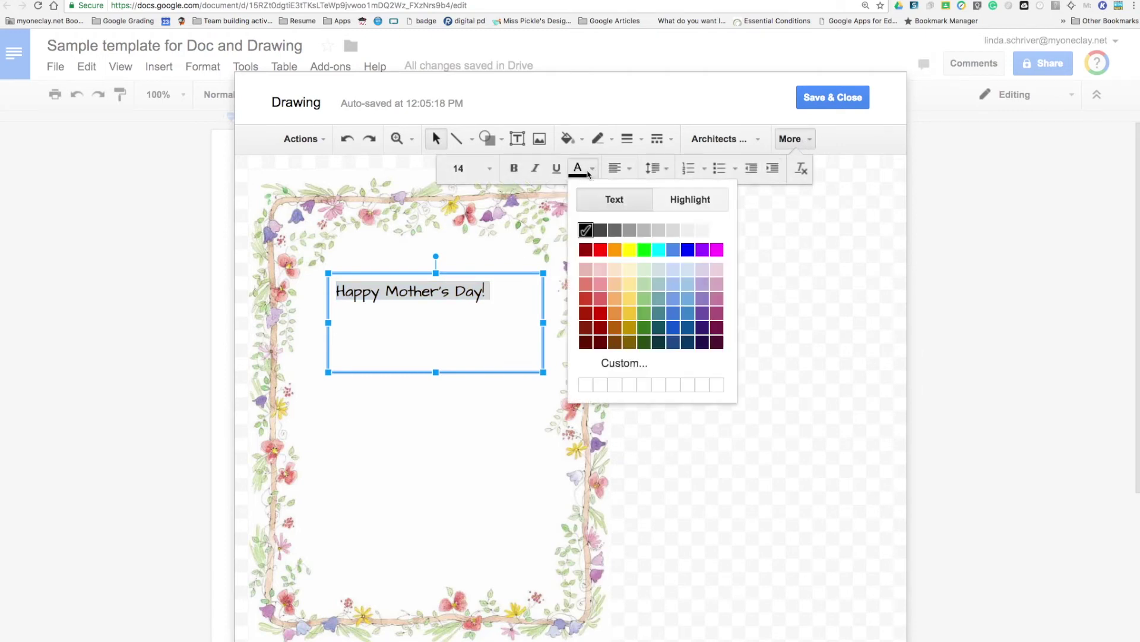
pyautogui.click(599, 298)
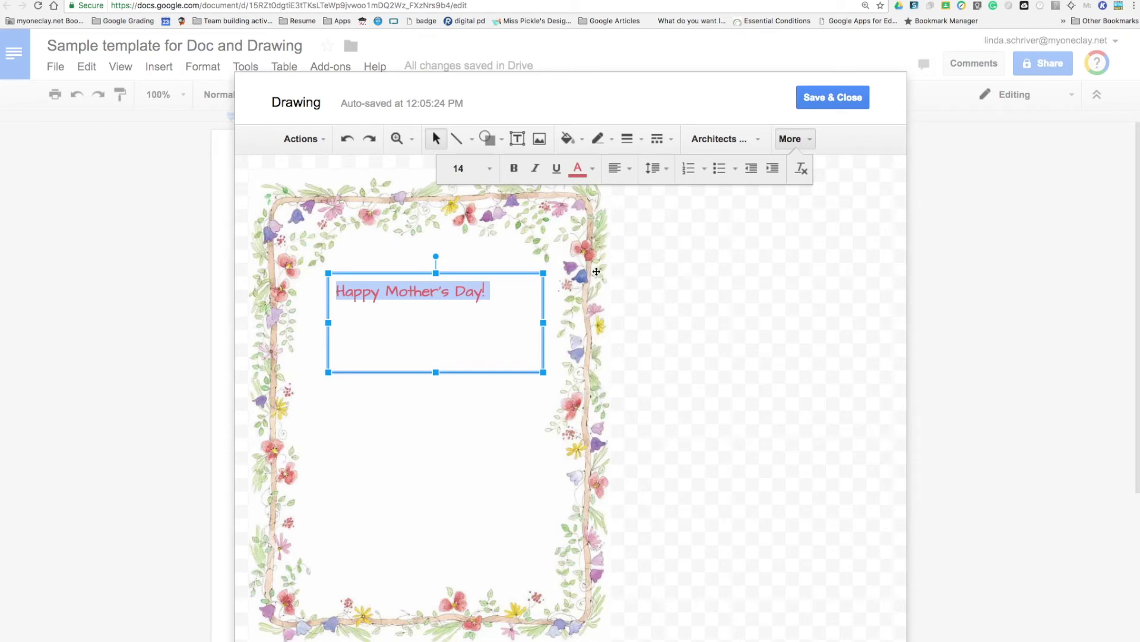
pyautogui.click(615, 170)
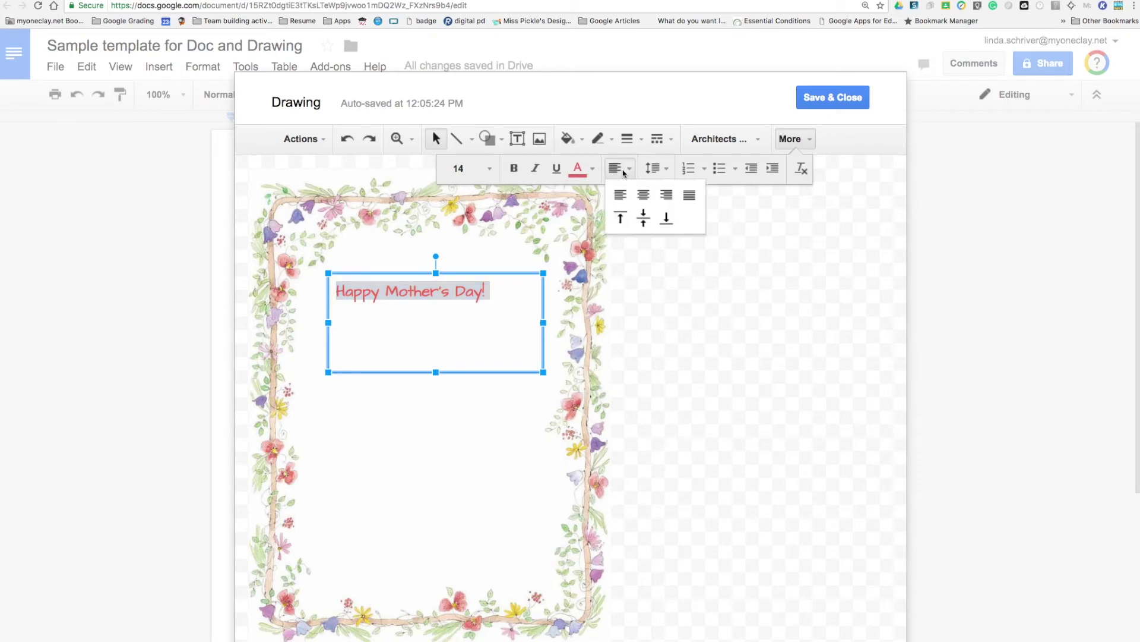
pyautogui.click(643, 194)
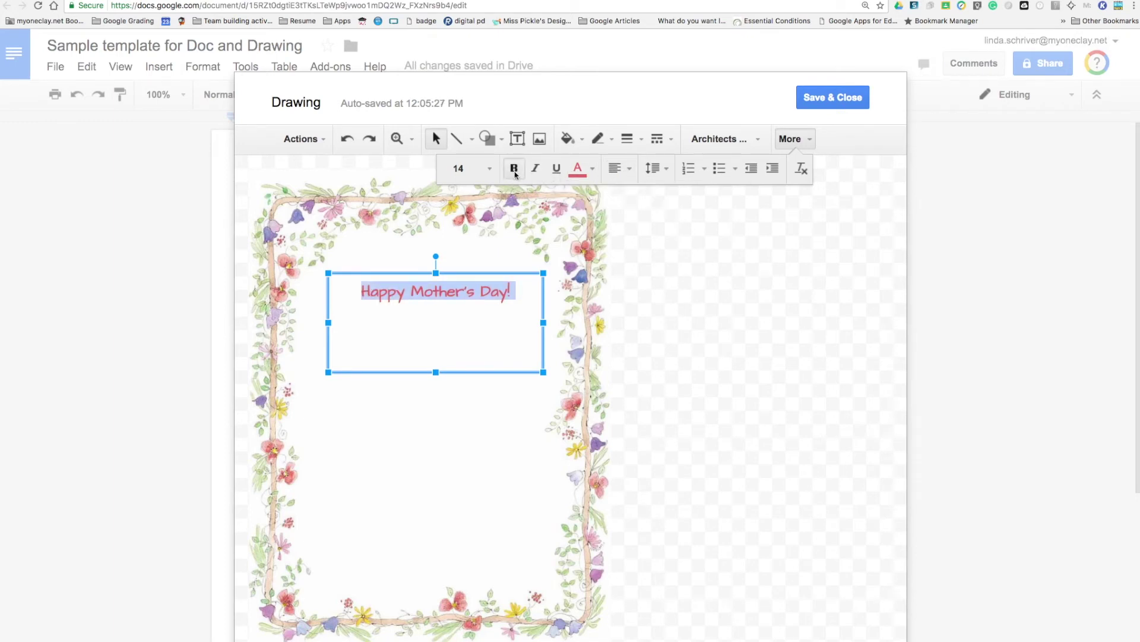
pyautogui.click(489, 169)
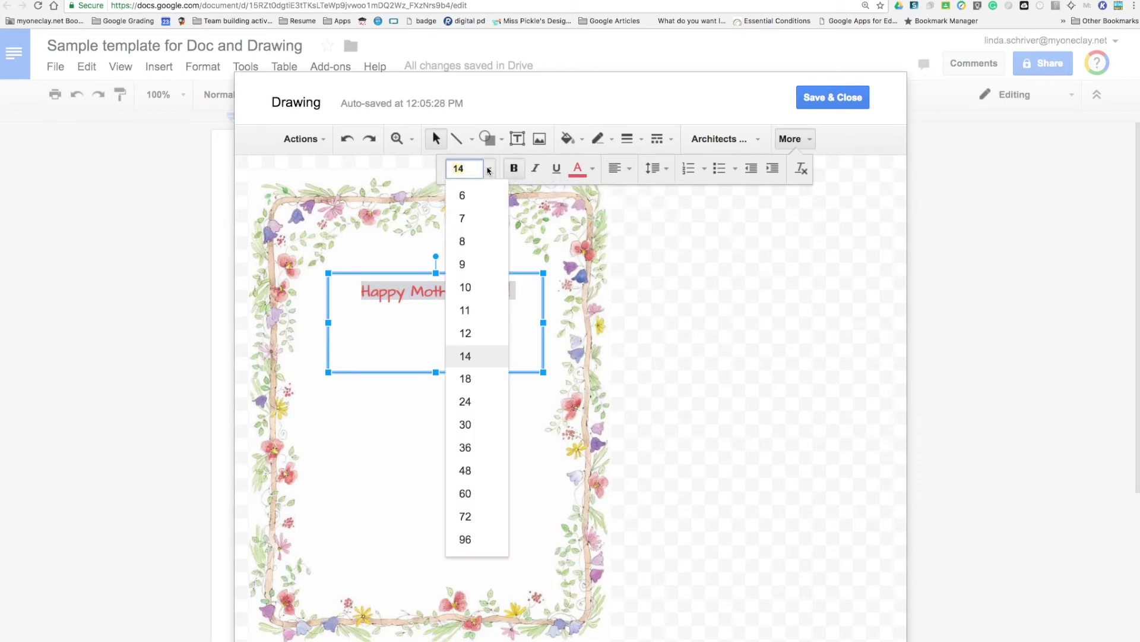
pyautogui.click(469, 424)
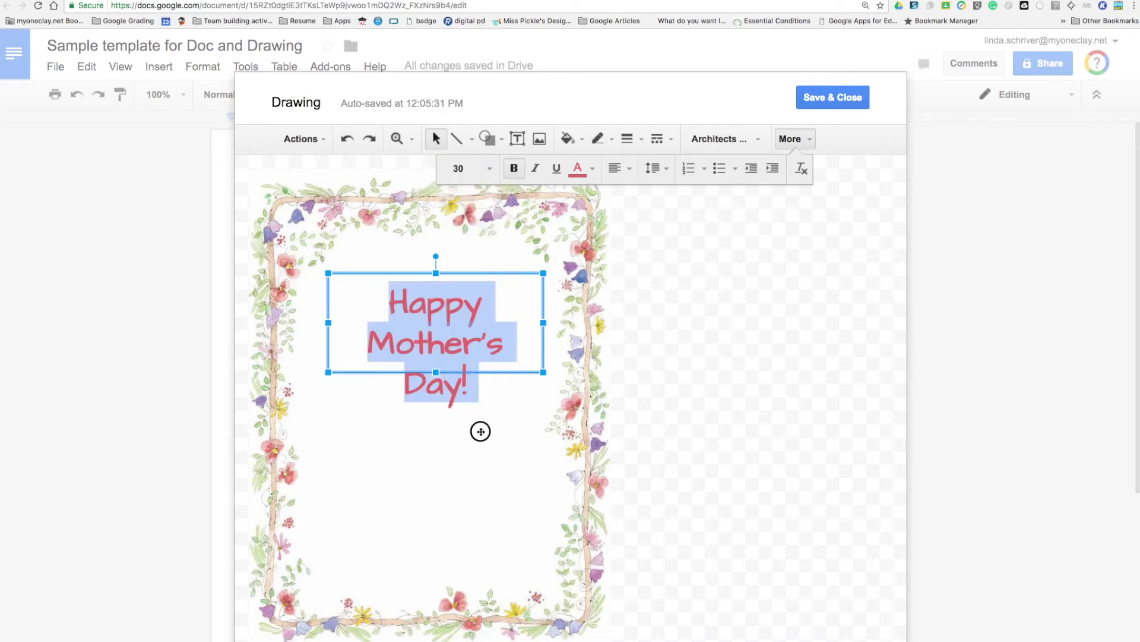
pyautogui.click(481, 430)
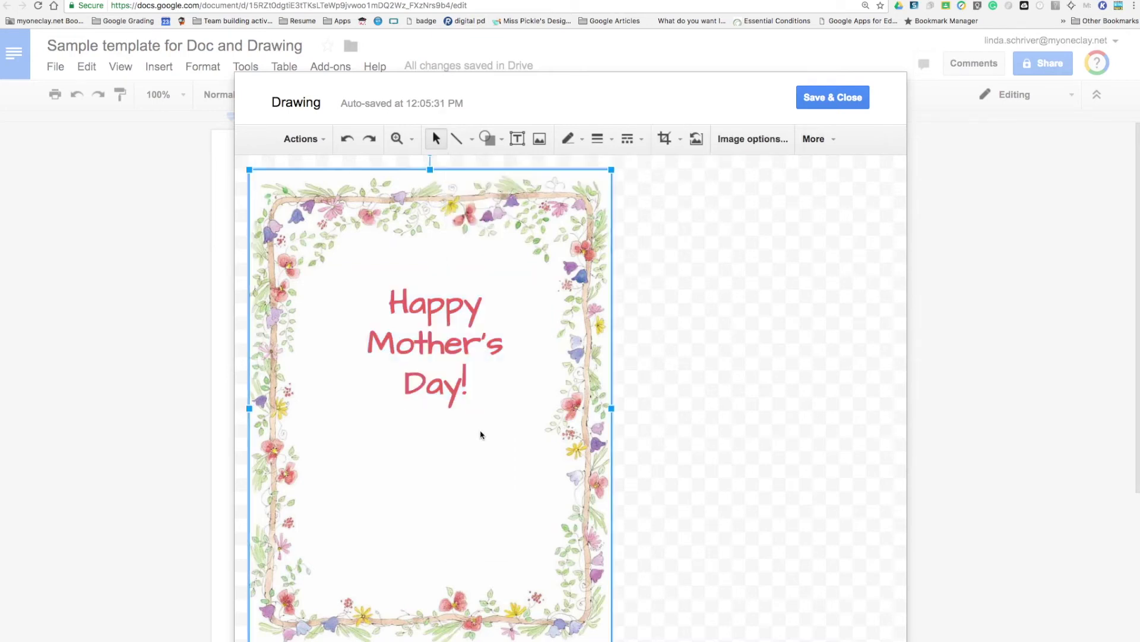
pyautogui.click(517, 139)
pyautogui.click(436, 139)
# Draw a narrower text box below the greeting and type 'School Year 2017' in it
pyautogui.click(518, 139)
pyautogui.moveTo(333, 427); pyautogui.dragTo(818, 483)
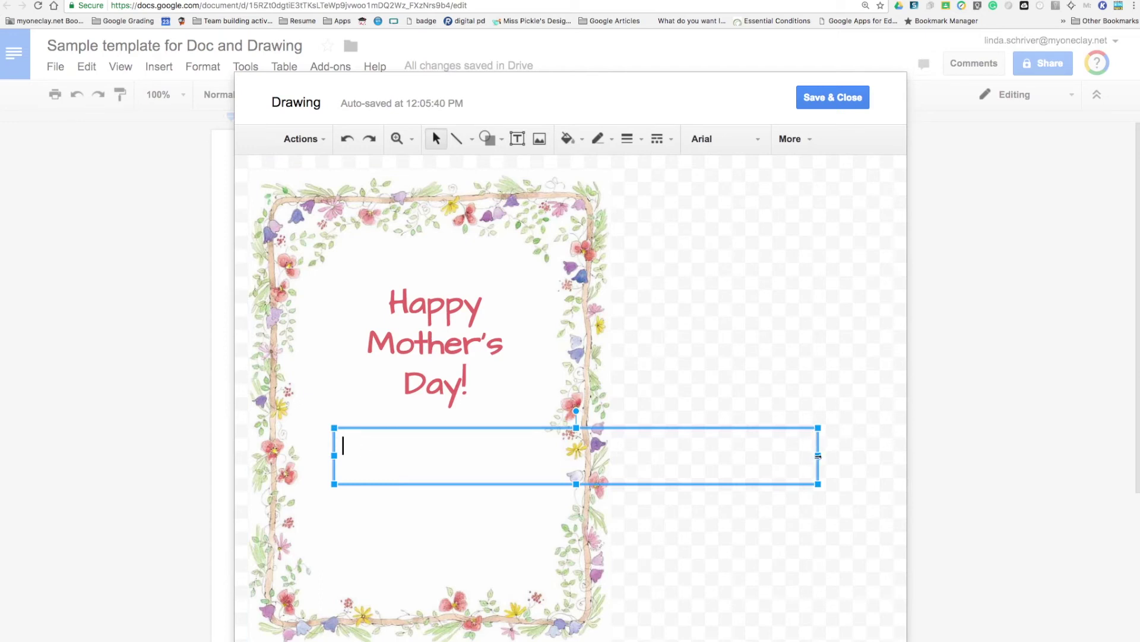
pyautogui.moveTo(818, 455); pyautogui.dragTo(543, 457)
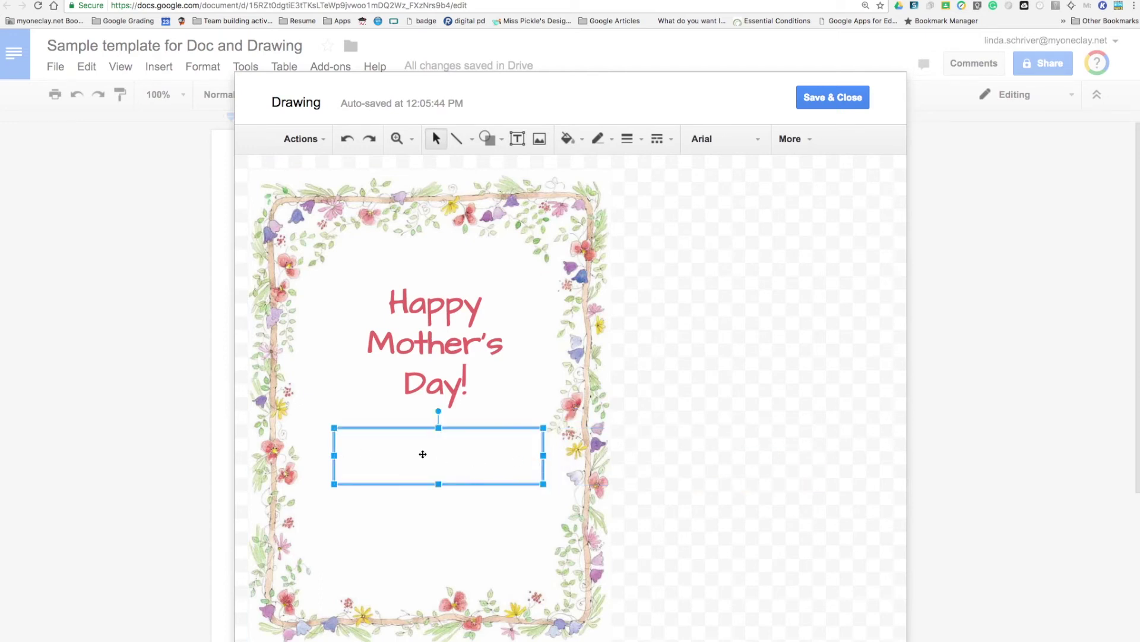
pyautogui.click(423, 455)
pyautogui.write('School Year 2')
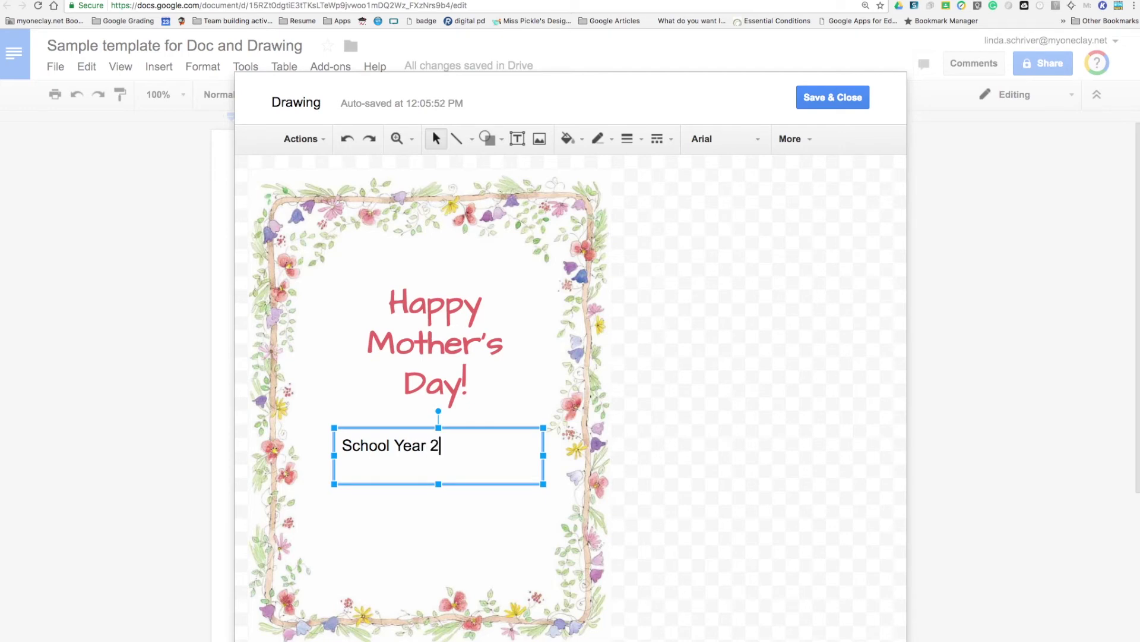
pyautogui.write('017')
pyautogui.moveTo(475, 446); pyautogui.dragTo(334, 445)
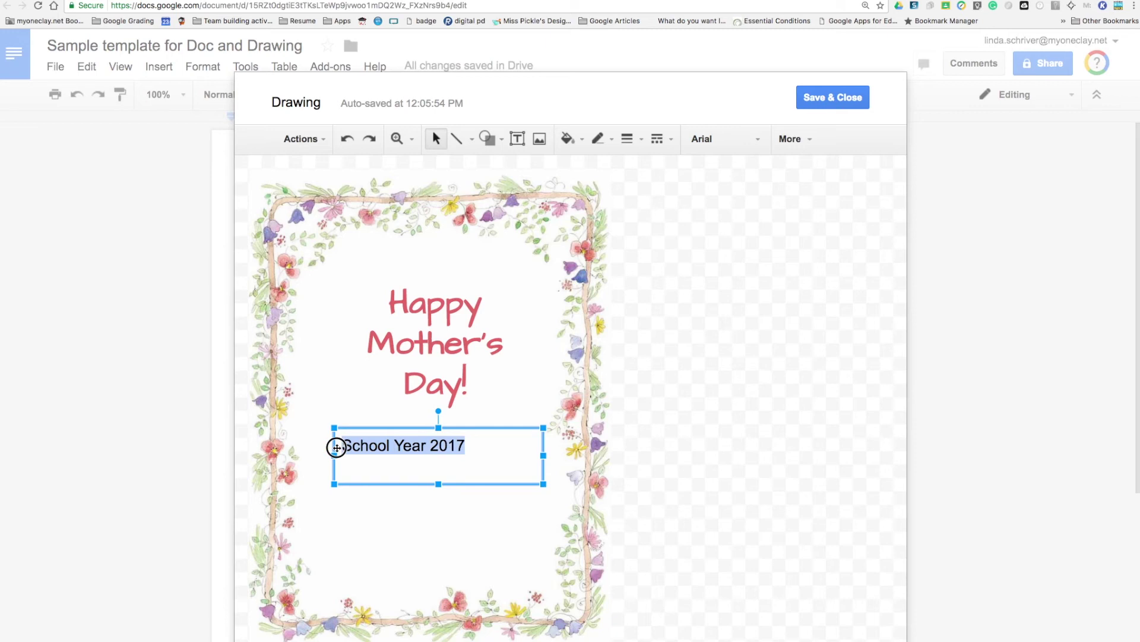
# Style 'School Year 2017' as centered, light green, size 24 Architects Daughter text
pyautogui.click(803, 141)
pyautogui.click(619, 168)
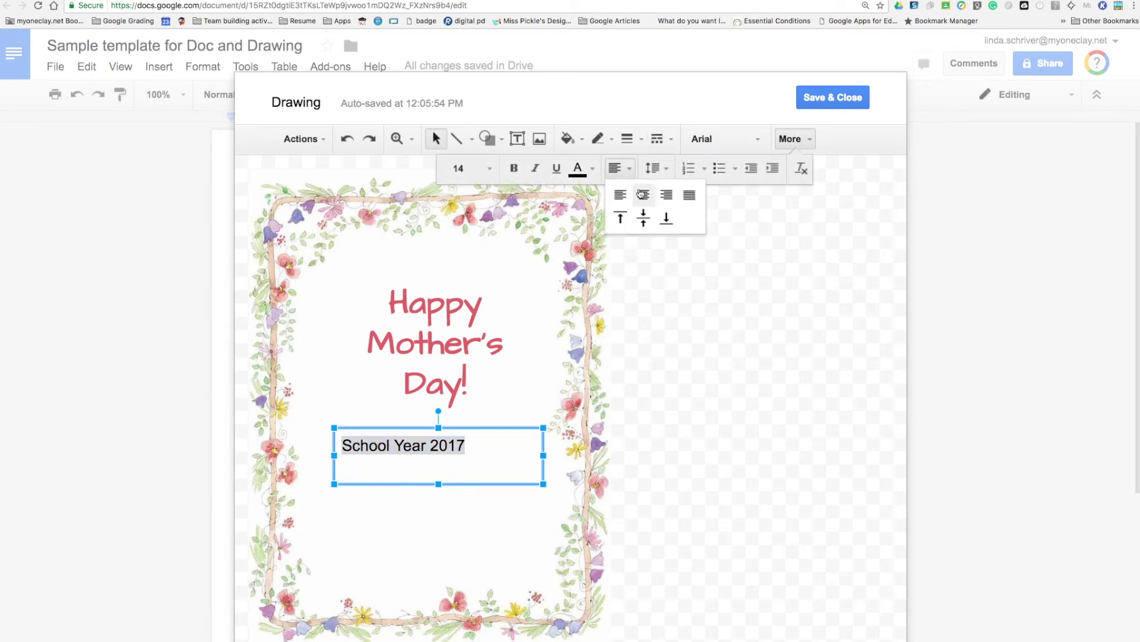
pyautogui.click(645, 195)
pyautogui.click(582, 170)
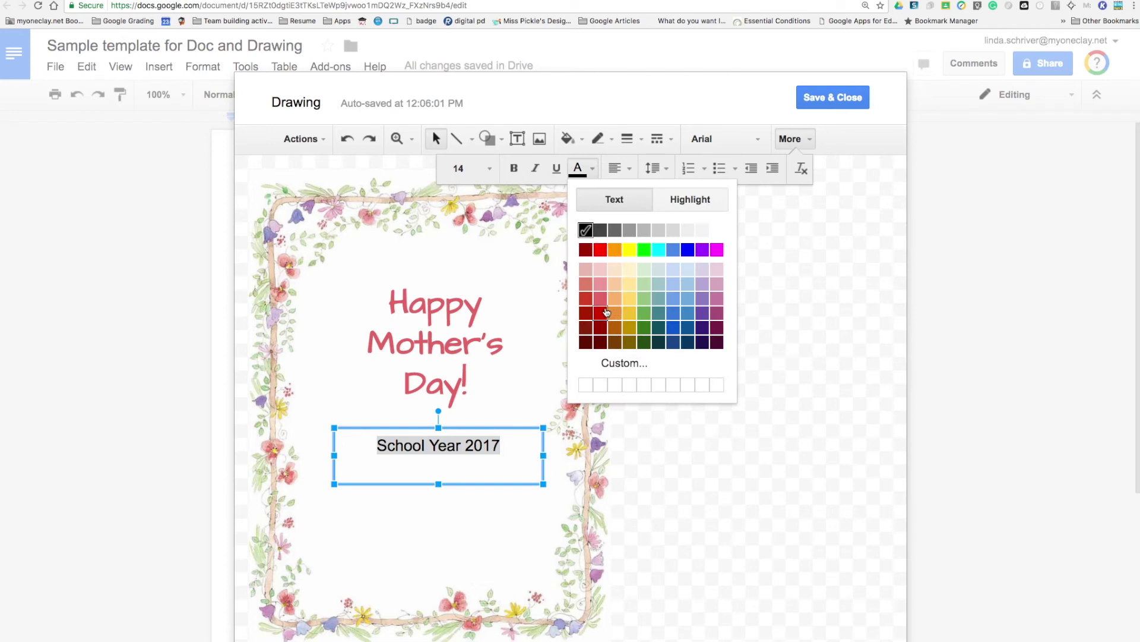
pyautogui.click(645, 298)
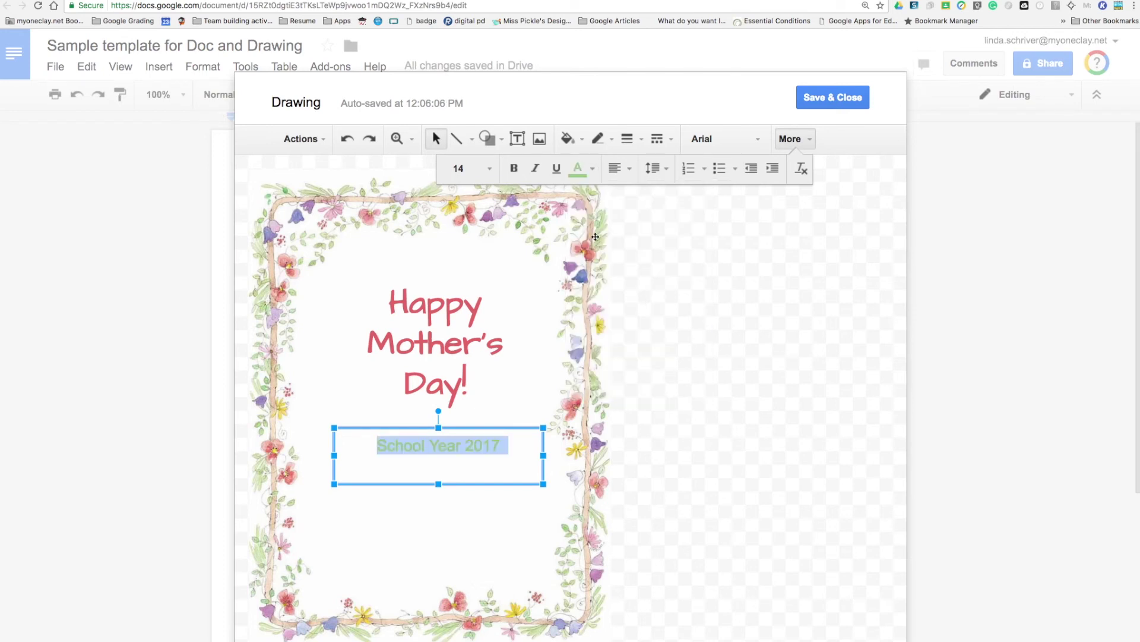
pyautogui.click(489, 168)
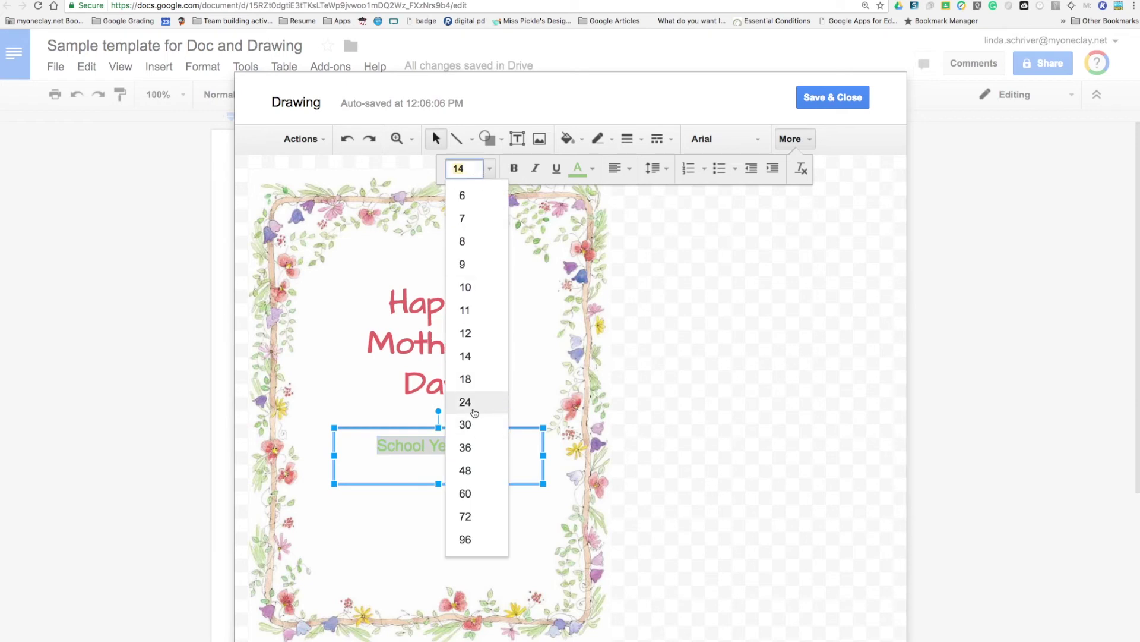
pyautogui.click(473, 402)
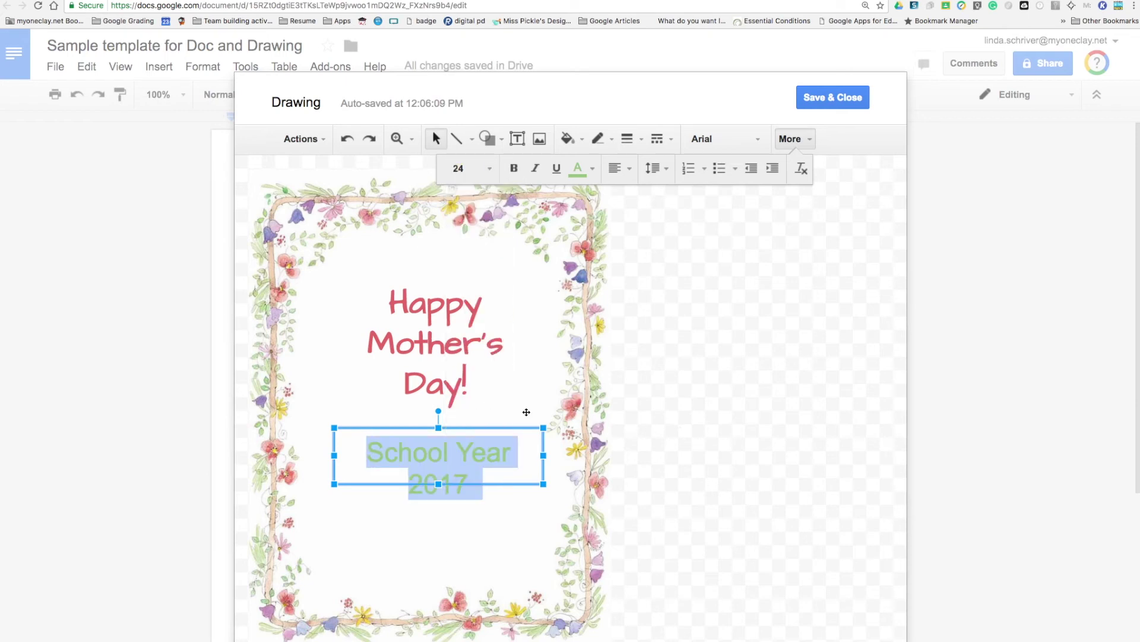
pyautogui.click(731, 139)
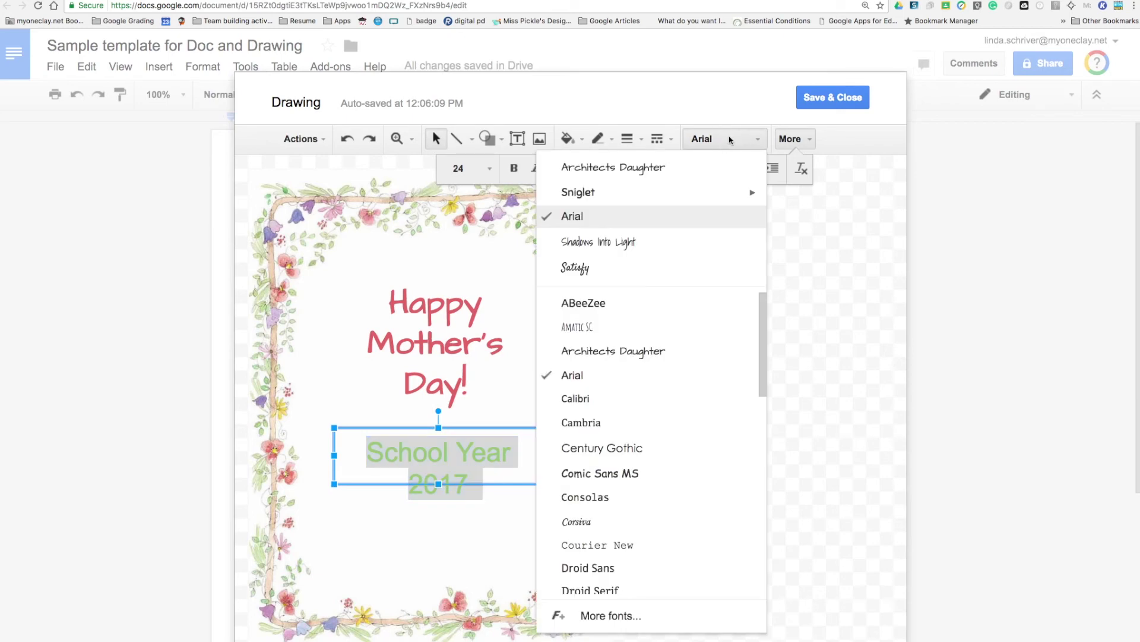
pyautogui.click(652, 350)
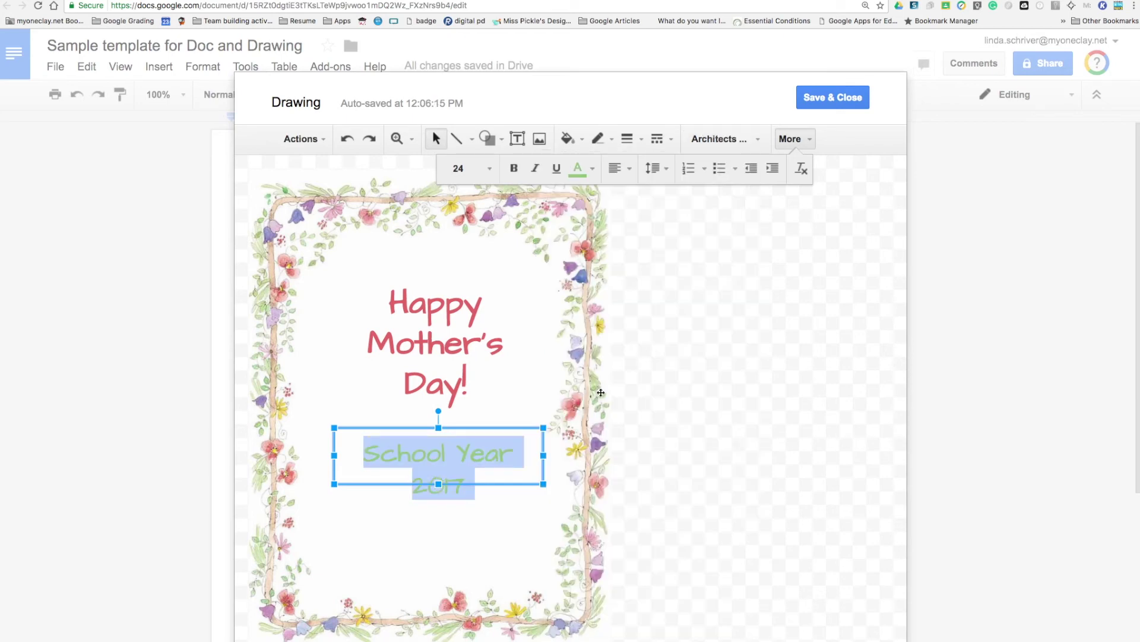
pyautogui.click(715, 391)
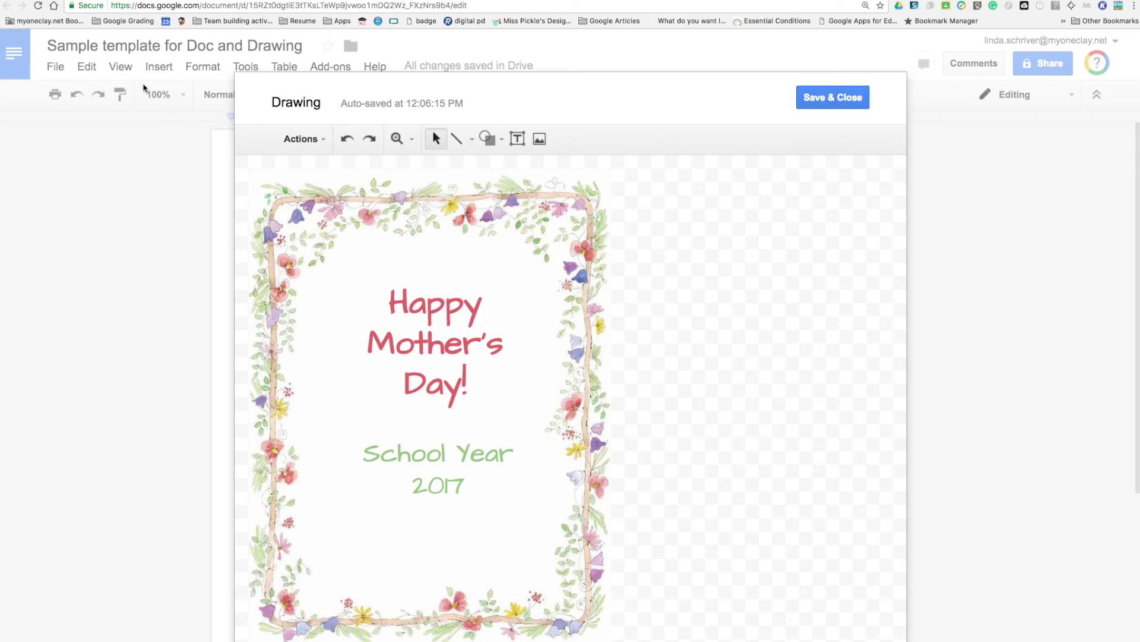
# Save the drawing into the page and add a centred 'Dear Parents,' line below it
pyautogui.click(824, 98)
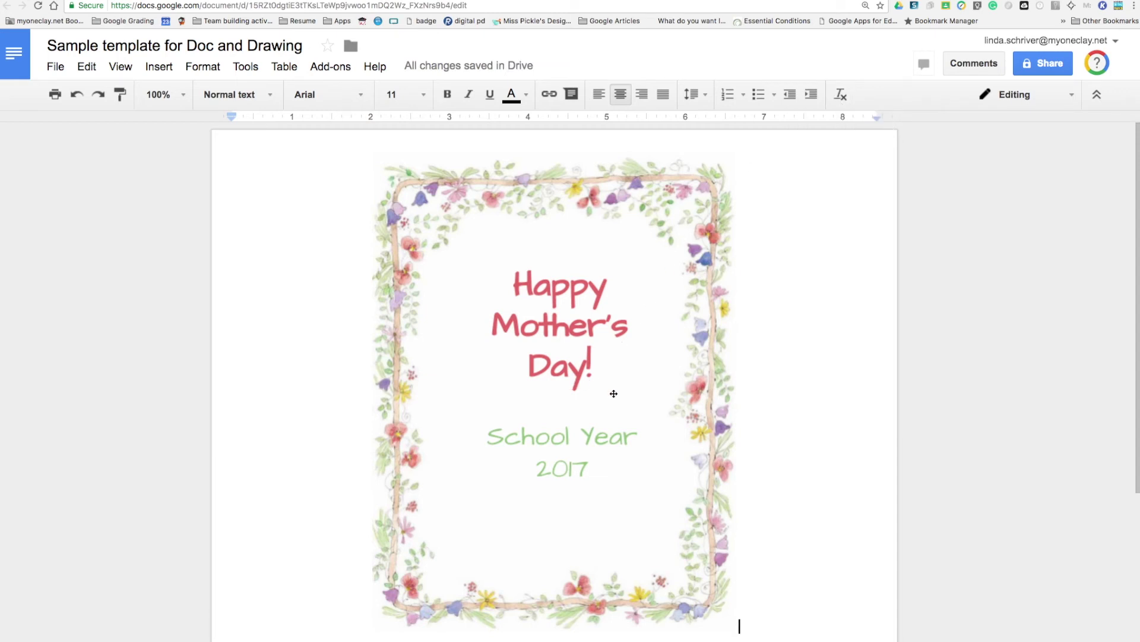
pyautogui.scroll(-2, 937, 544)
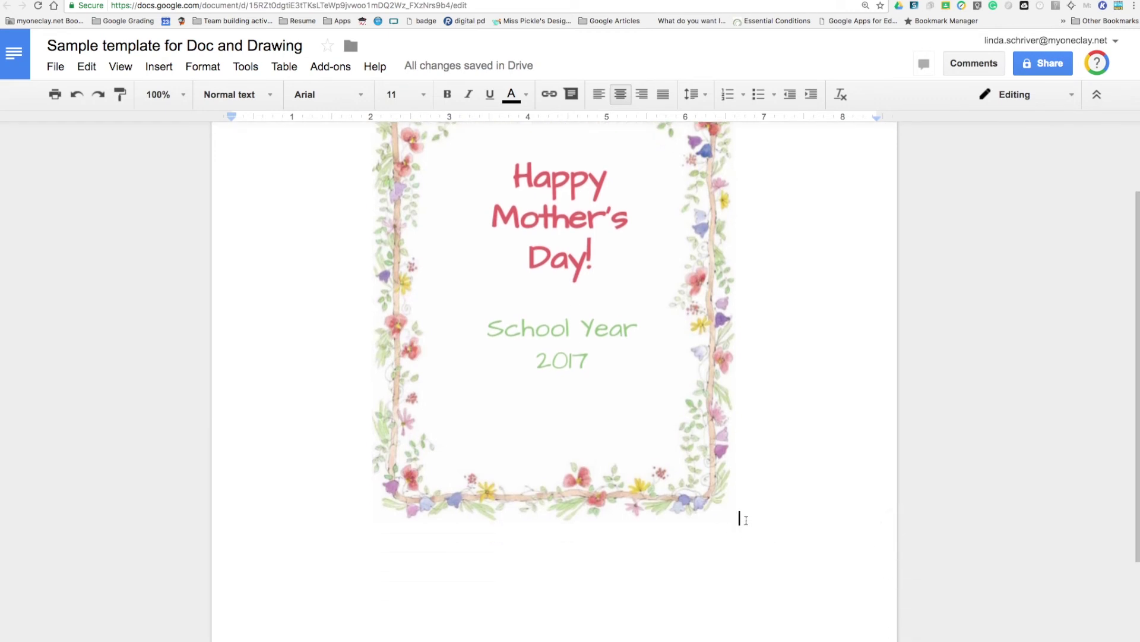
pyautogui.click(555, 532)
pyautogui.press('Return')
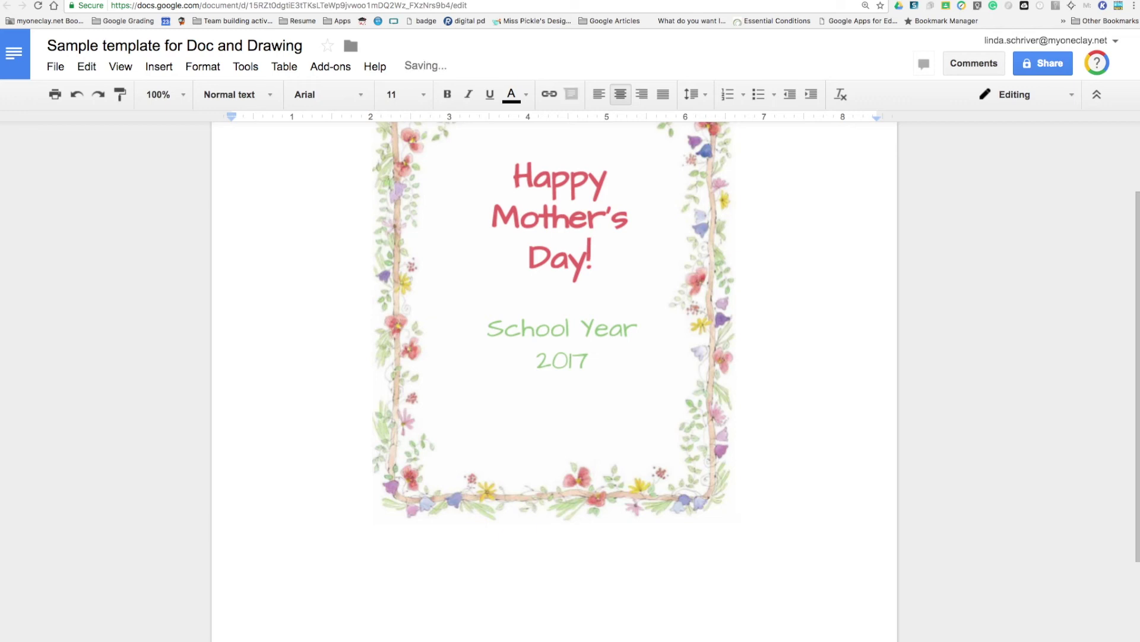
pyautogui.write('Dear Parents.')
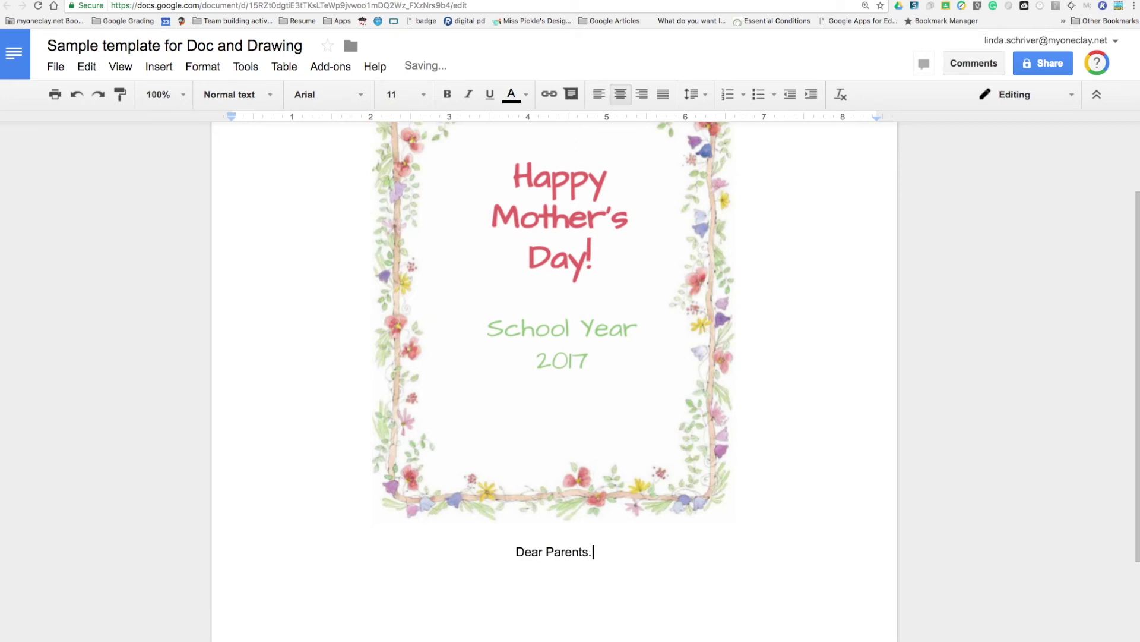
pyautogui.press('BackSpace')
pyautogui.write(',')
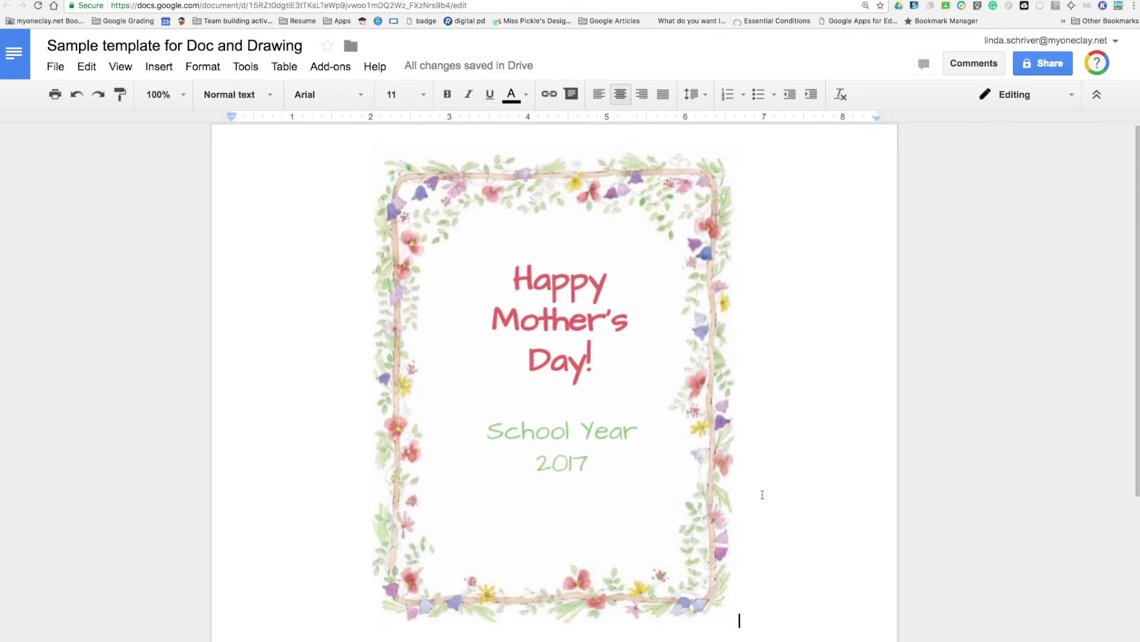
# Select the flower-border drawing on the page
pyautogui.scroll(3, 763, 493)
pyautogui.scroll(-3, 793, 595)
pyautogui.click(576, 451)
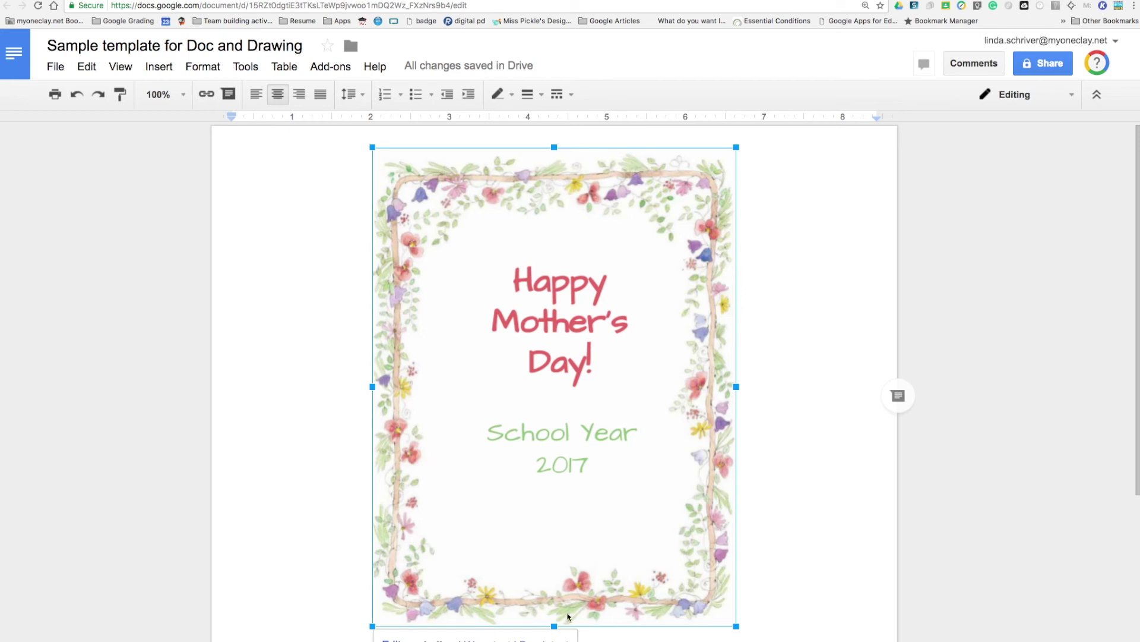
# Review the Page setup margins and close the dialog without changes
pyautogui.click(769, 576)
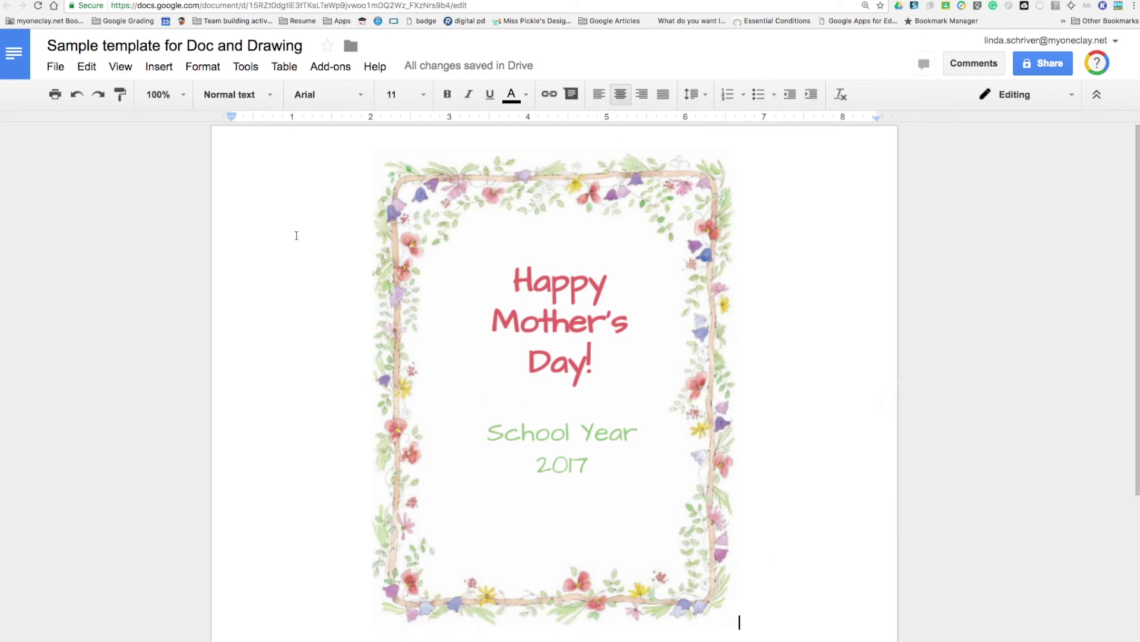
pyautogui.click(55, 69)
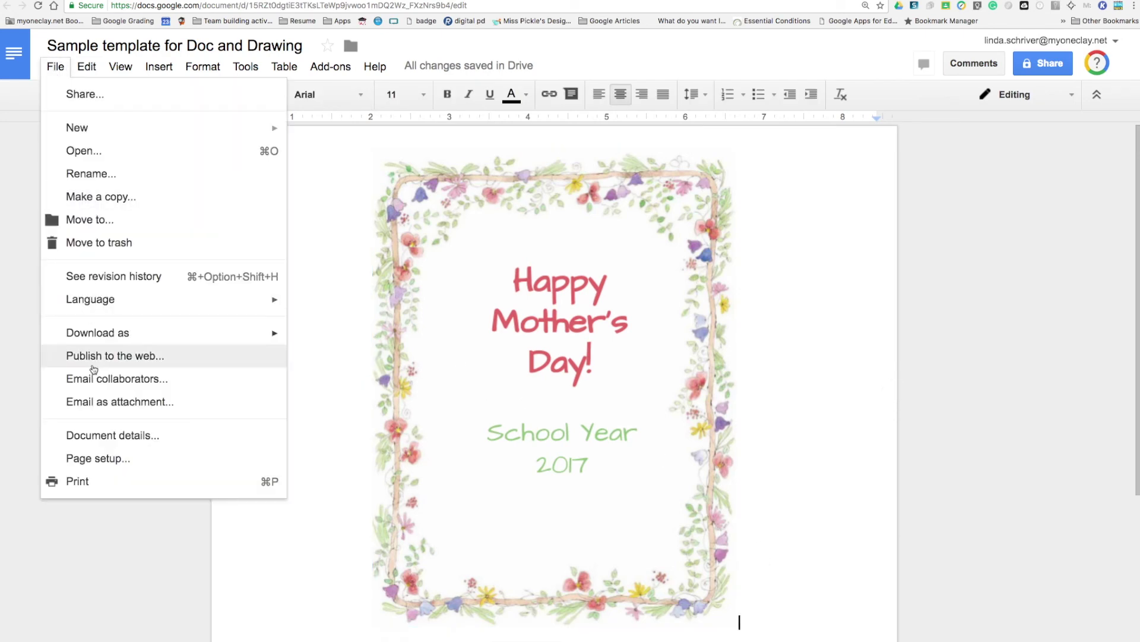
pyautogui.click(102, 460)
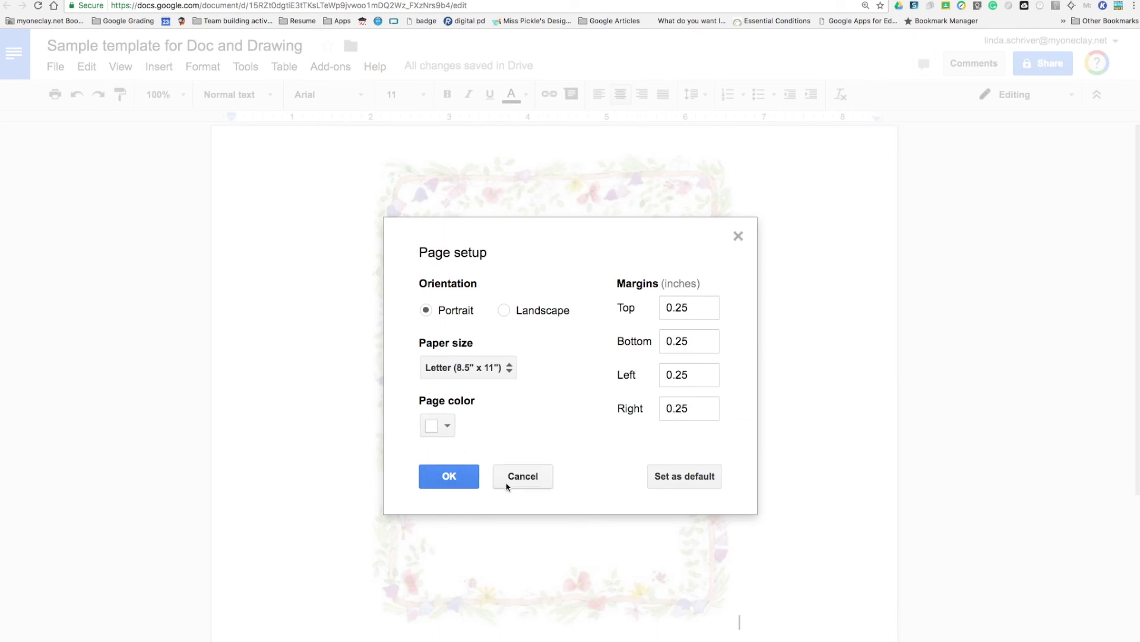
pyautogui.click(523, 478)
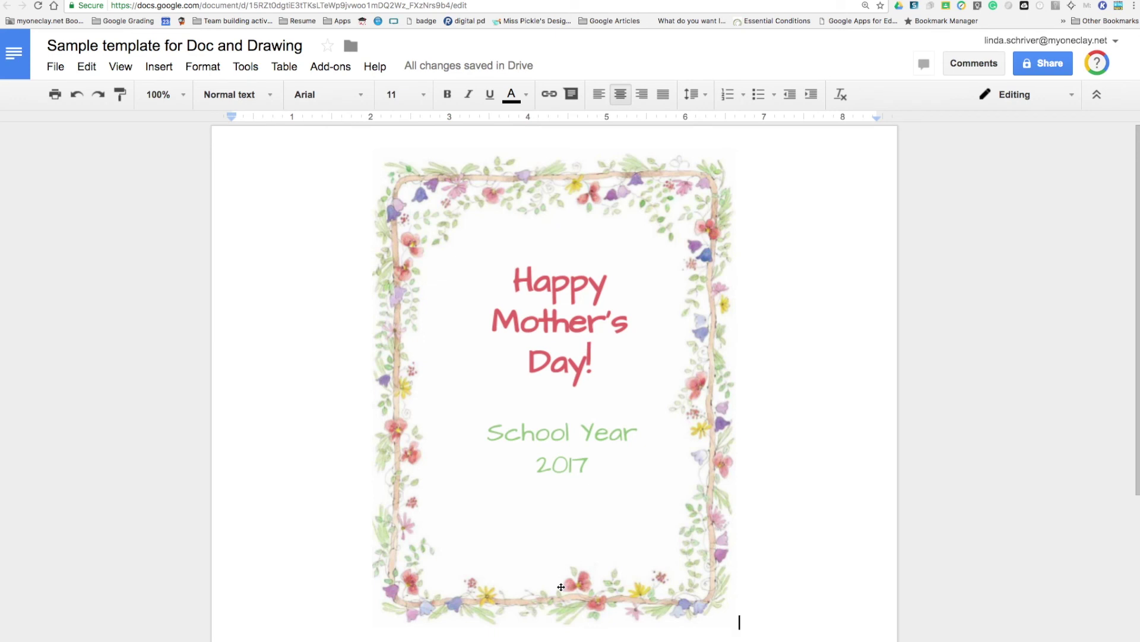
# Delete the "Dear Parents," line below the flower-border drawing
pyautogui.scroll(-3, 561, 587)
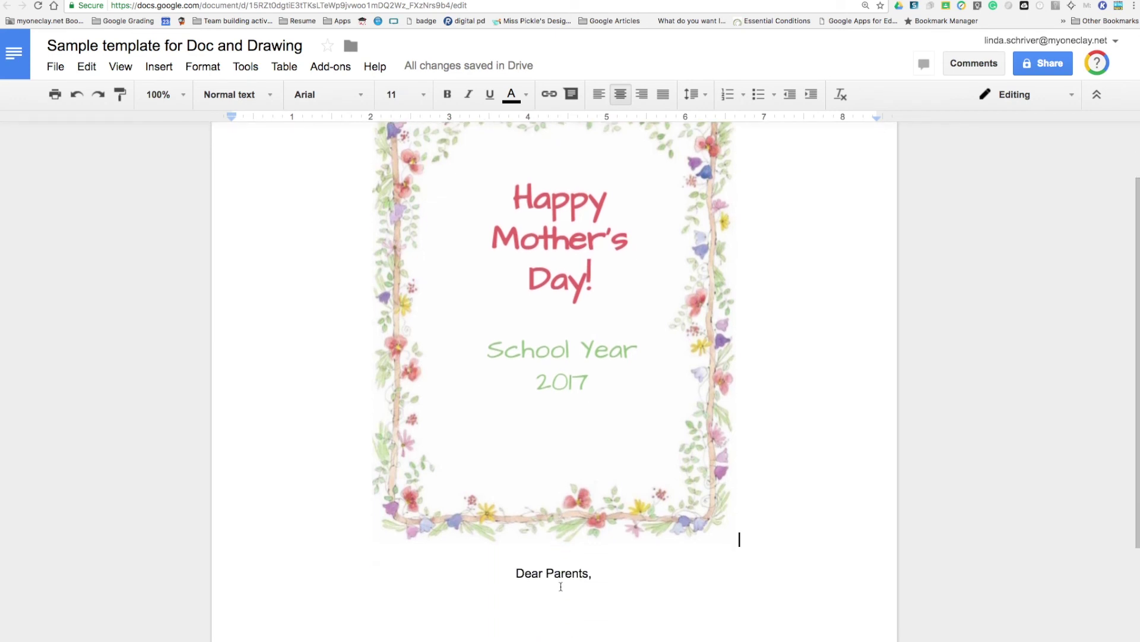
pyautogui.moveTo(598, 578); pyautogui.dragTo(500, 577)
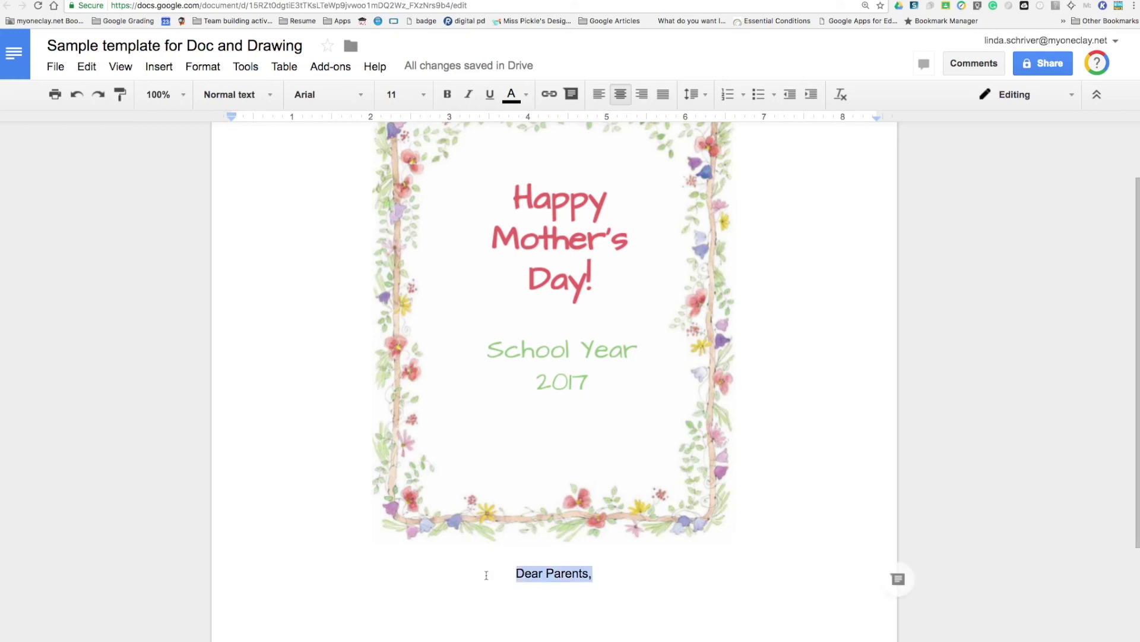
pyautogui.press('BackSpace')
pyautogui.click(524, 510)
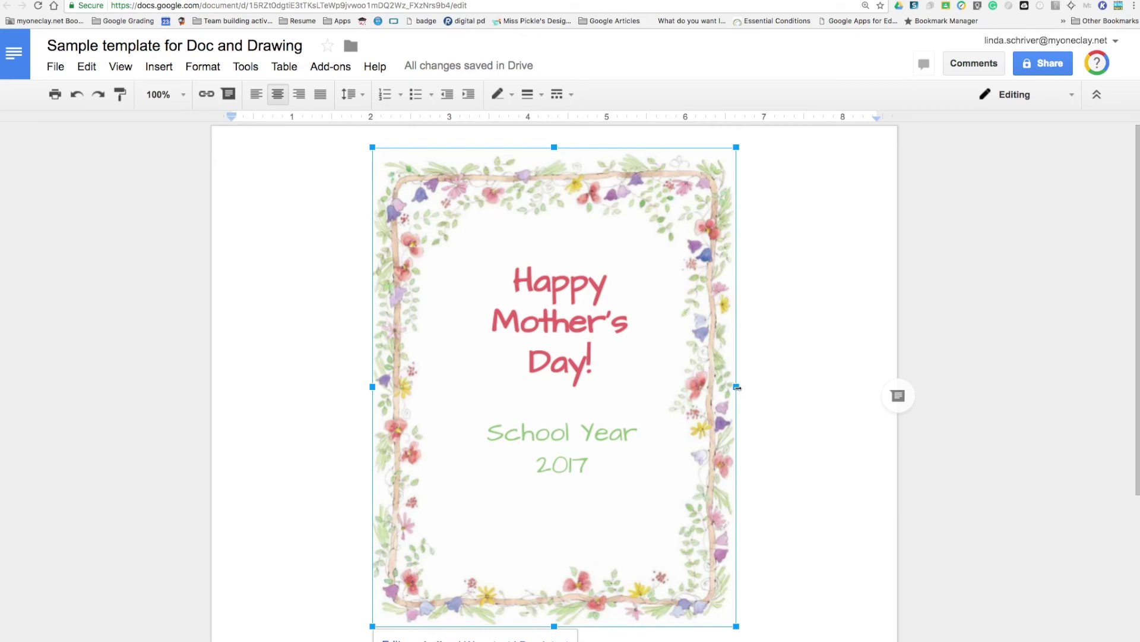
# Drag the flower-border drawing's corner handles outward until it spans nearly the full page width
pyautogui.click(737, 387)
pyautogui.moveTo(736, 625); pyautogui.dragTo(854, 641)
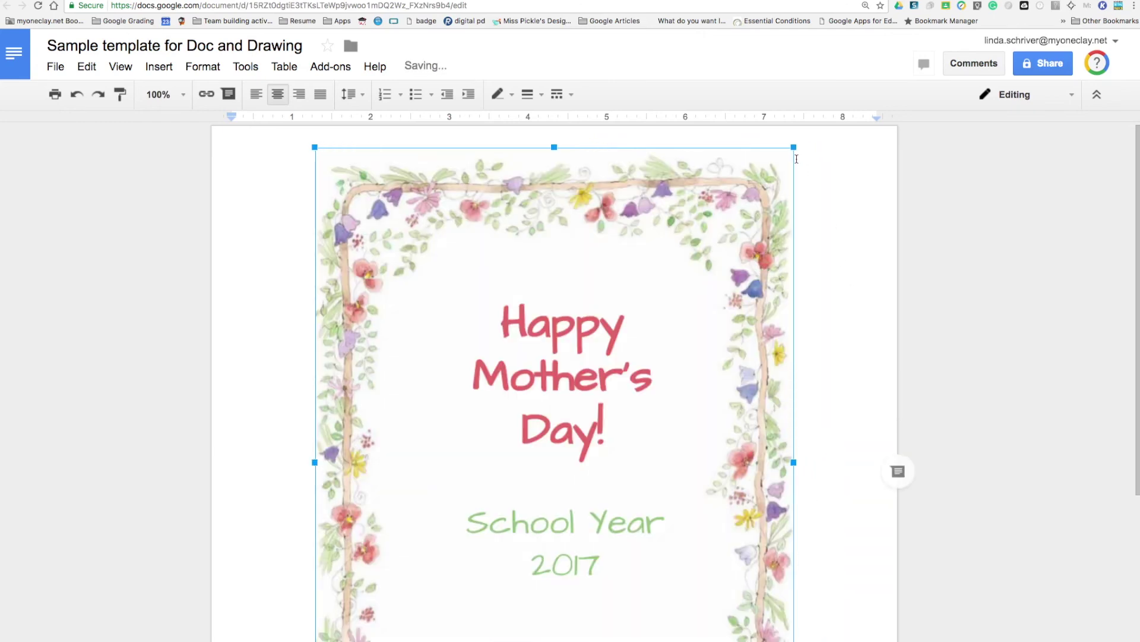
pyautogui.moveTo(794, 147)
pyautogui.mouseDown()
pyautogui.moveTo(814, 145)
pyautogui.moveTo(802, 158)
pyautogui.mouseUp()
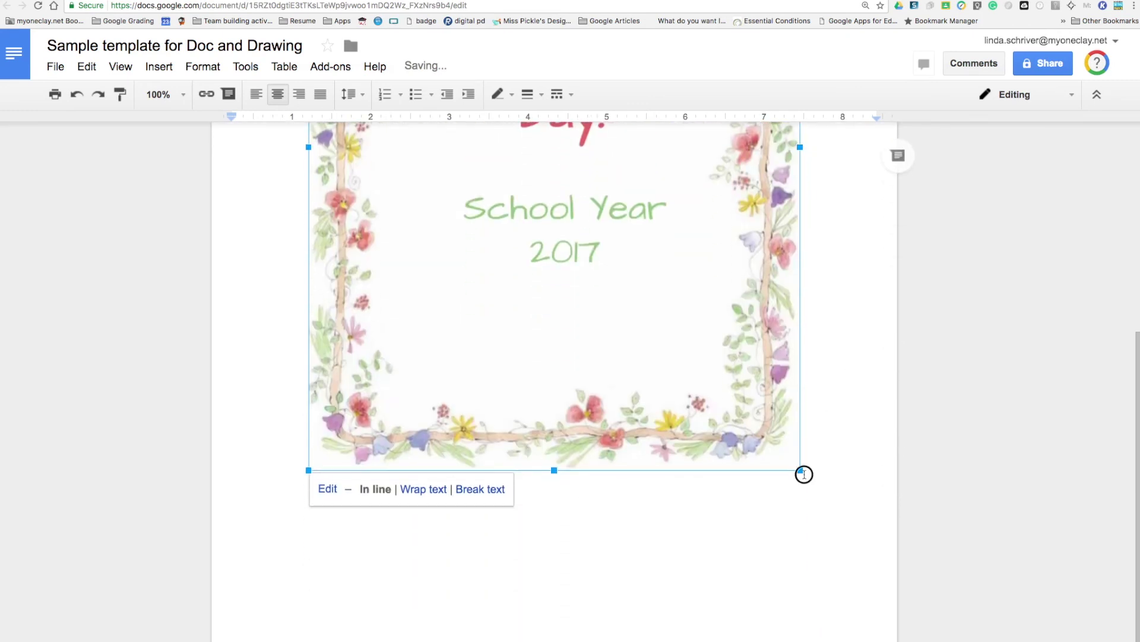
pyautogui.click(804, 470)
pyautogui.click(802, 466)
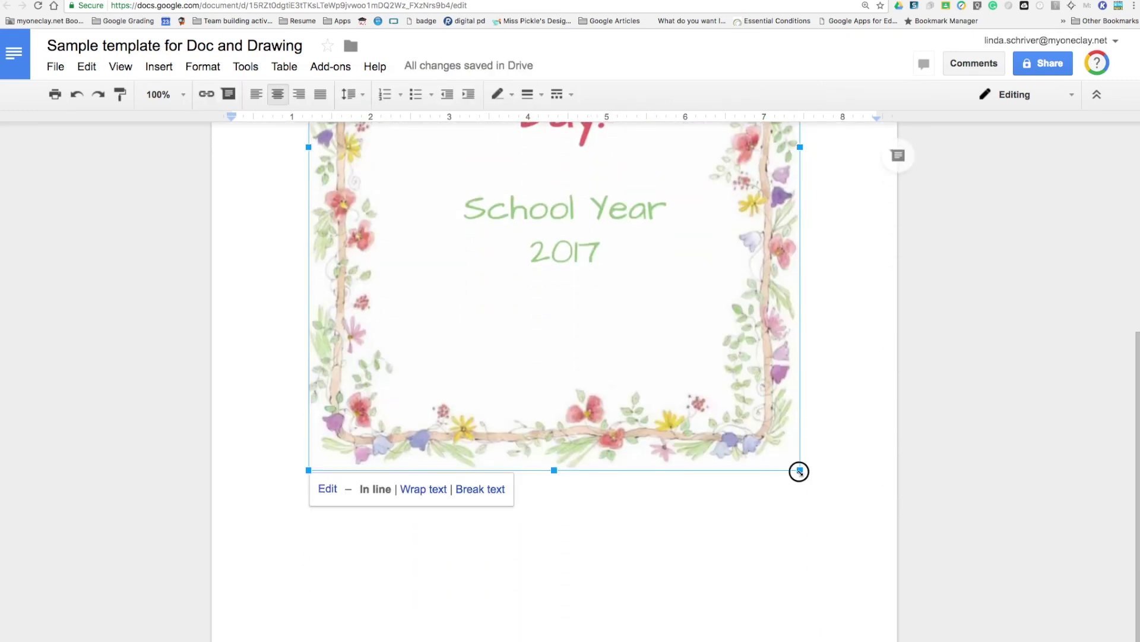
pyautogui.moveTo(797, 468); pyautogui.dragTo(882, 641)
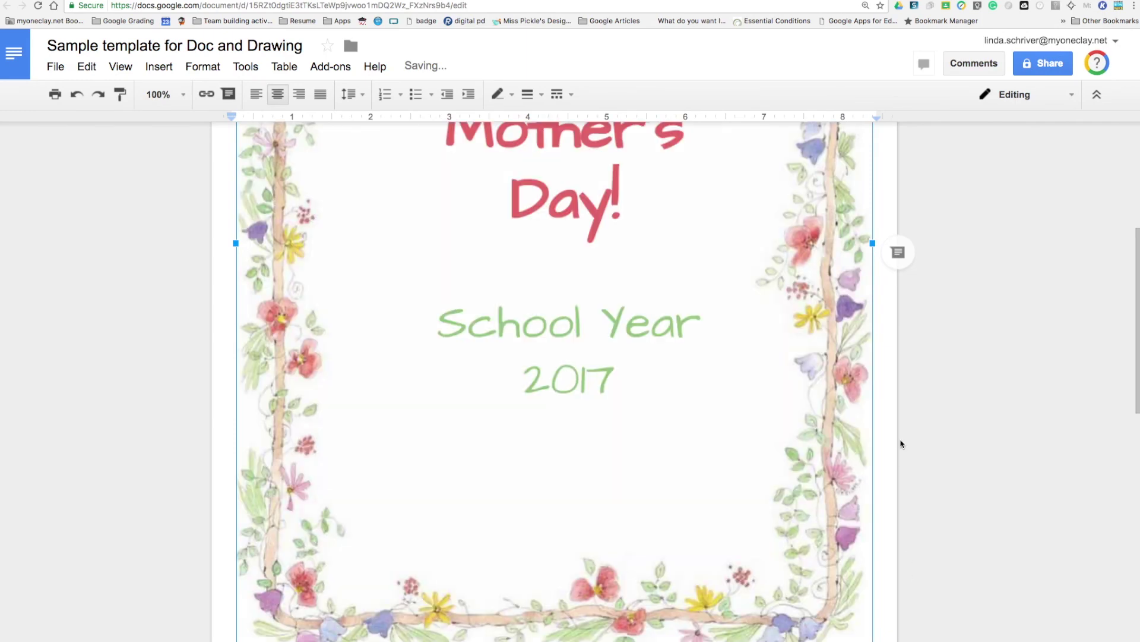
pyautogui.scroll(5, 901, 443)
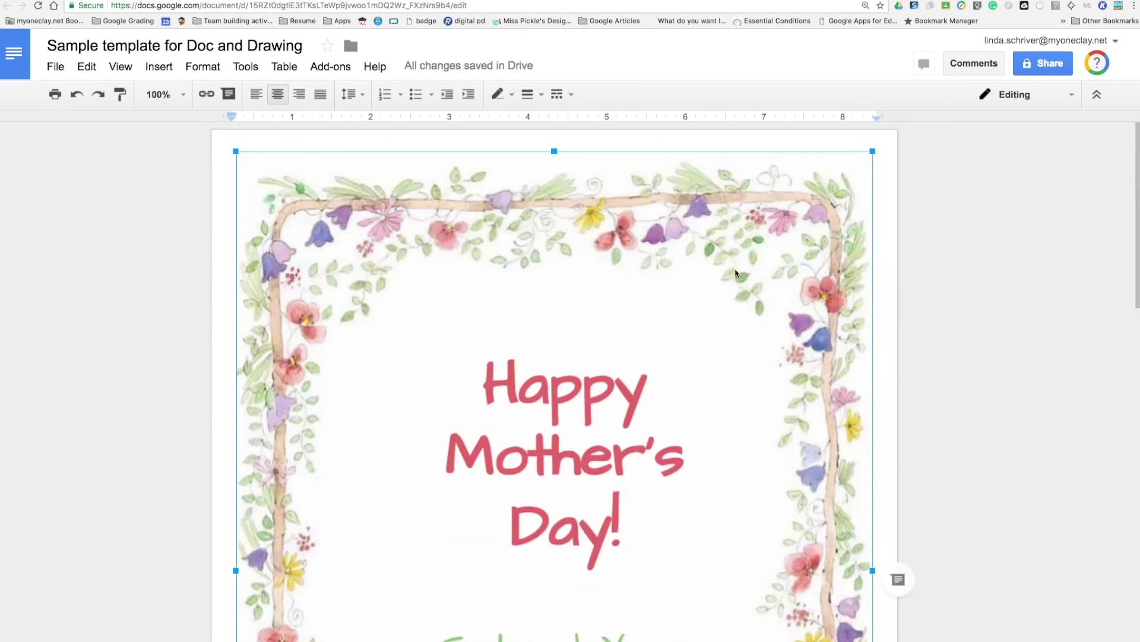
pyautogui.scroll(-5, 735, 274)
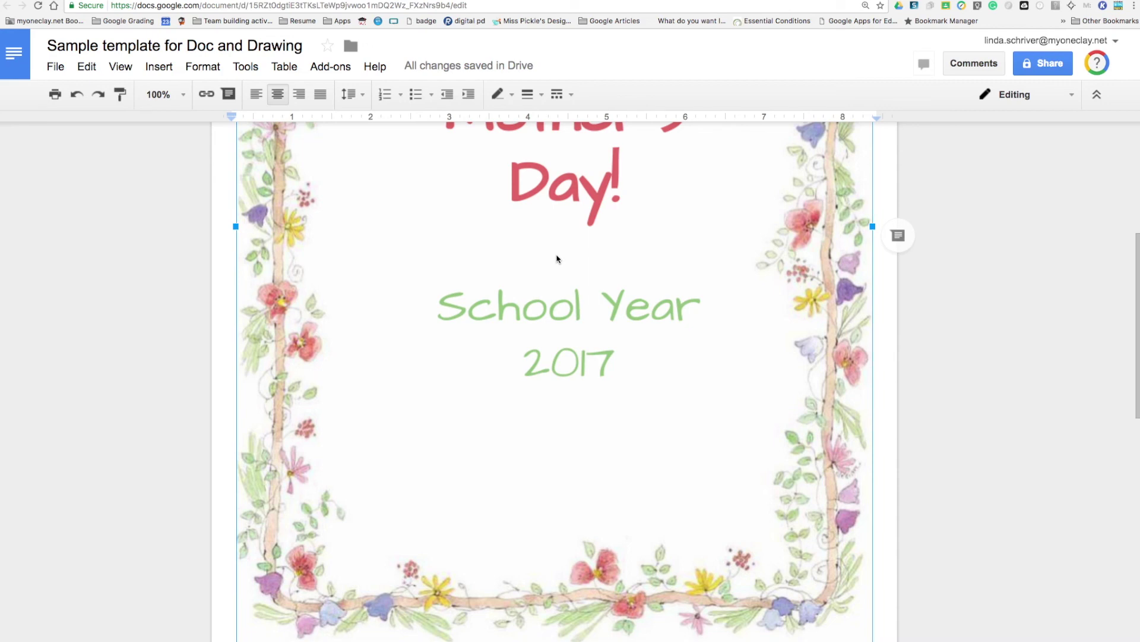
pyautogui.scroll(3, 557, 258)
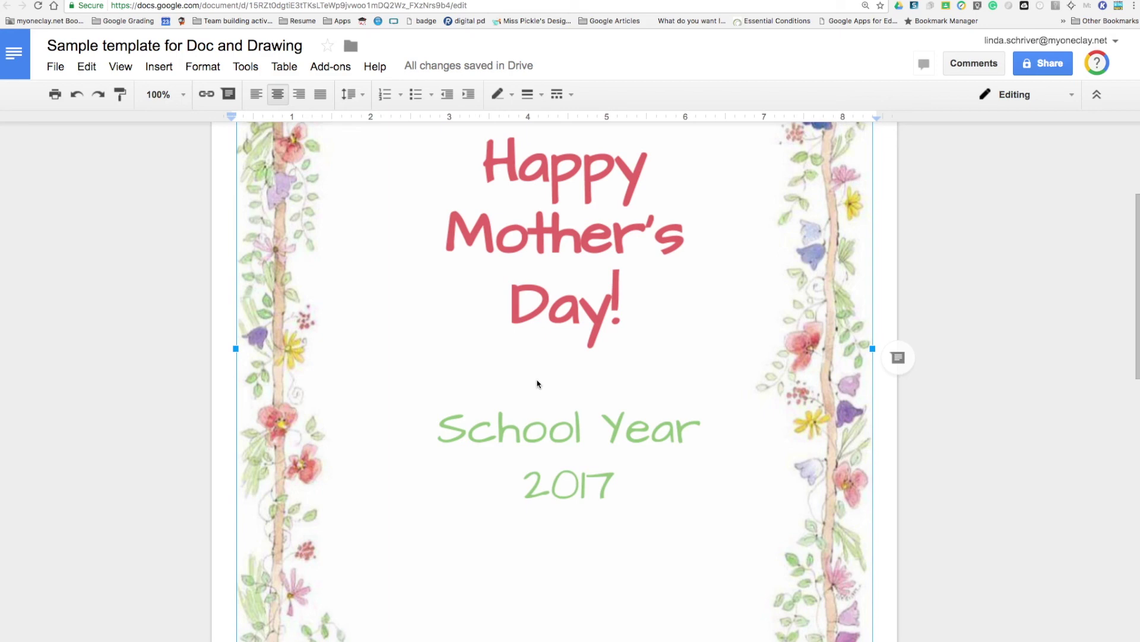
# Edit the drawing's green year to read "School Year 2018", enlarge its text box, and save
pyautogui.doubleClick(537, 383)
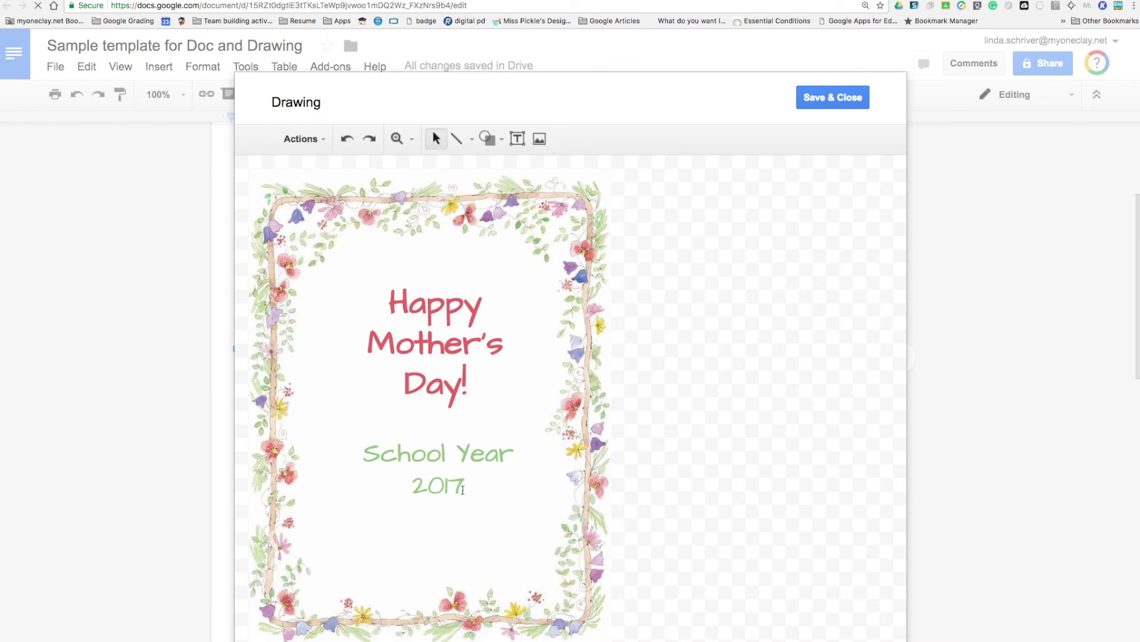
pyautogui.click(464, 488)
pyautogui.press('BackSpace')
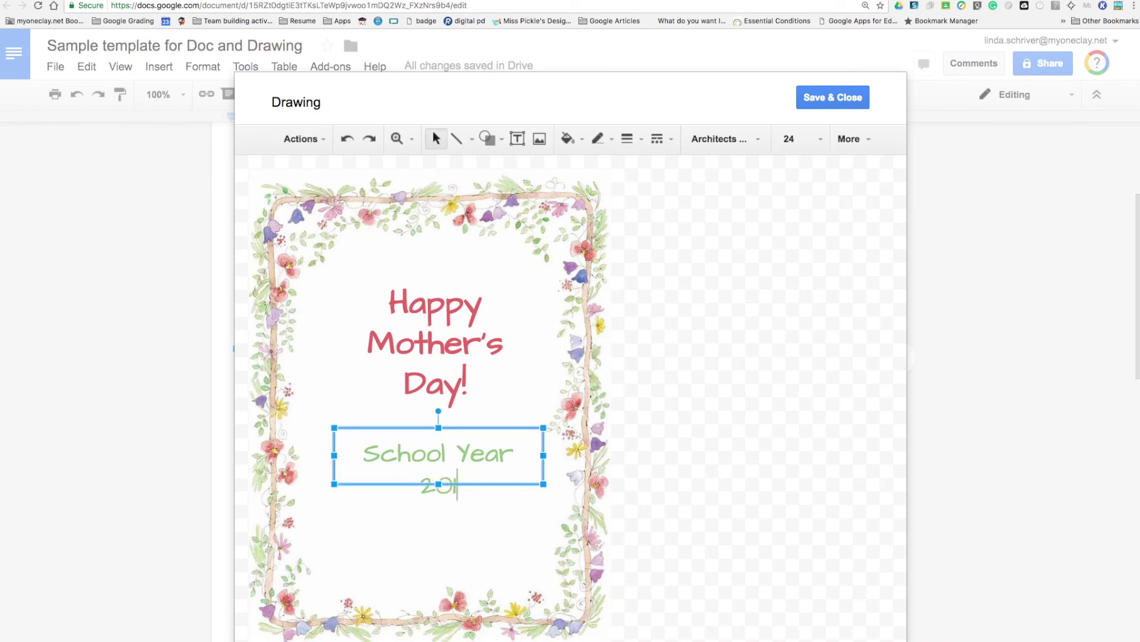
pyautogui.write('8')
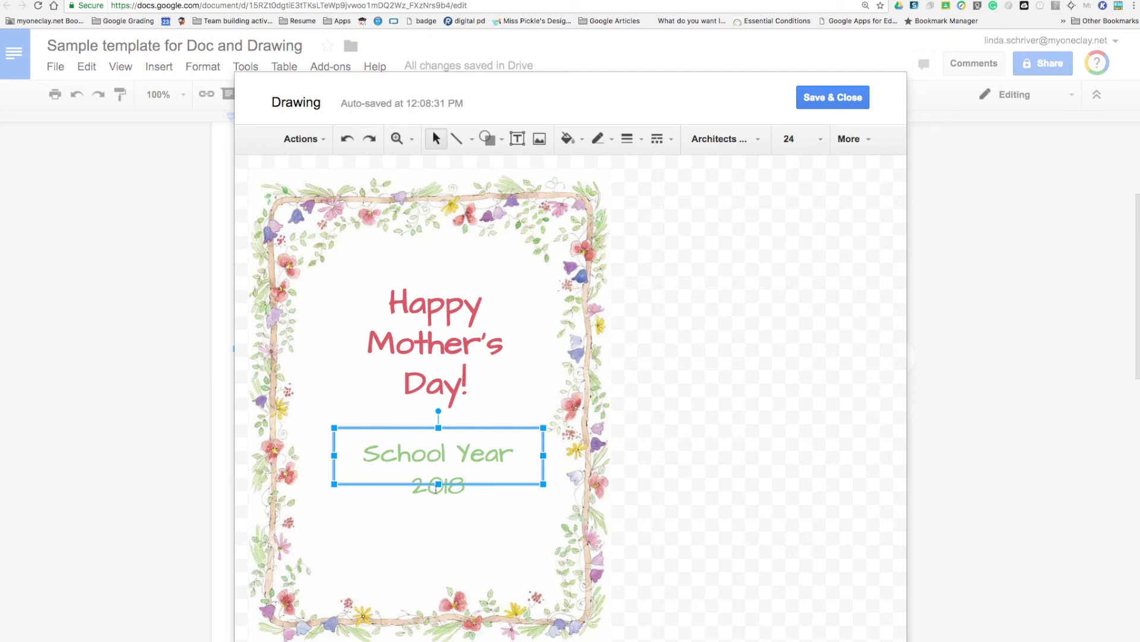
pyautogui.moveTo(438, 484); pyautogui.dragTo(439, 511)
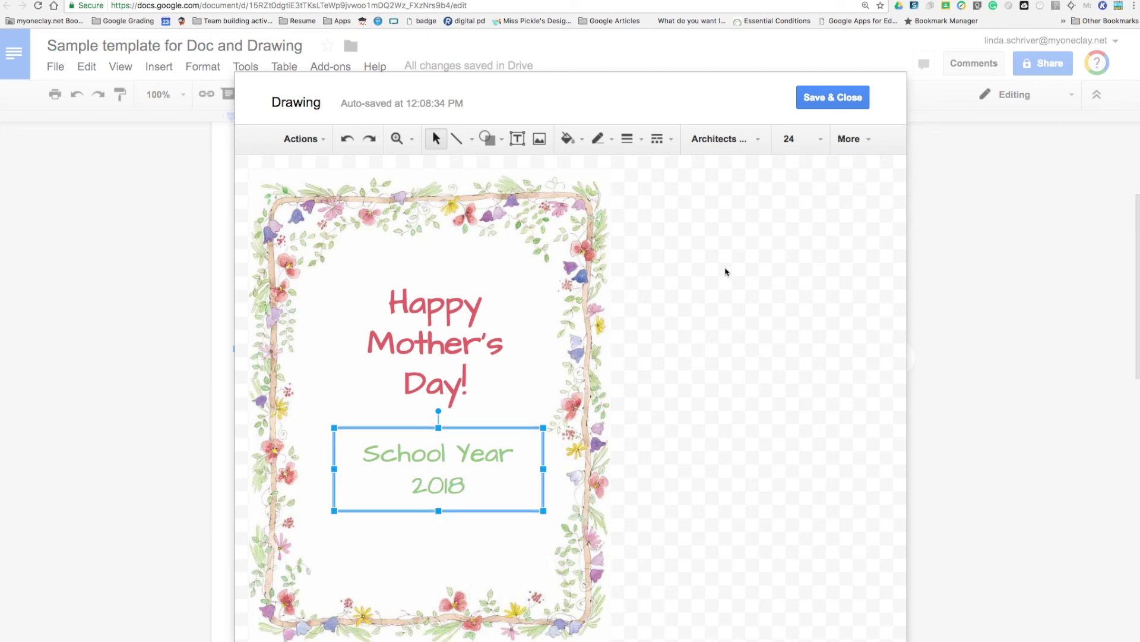
pyautogui.click(833, 100)
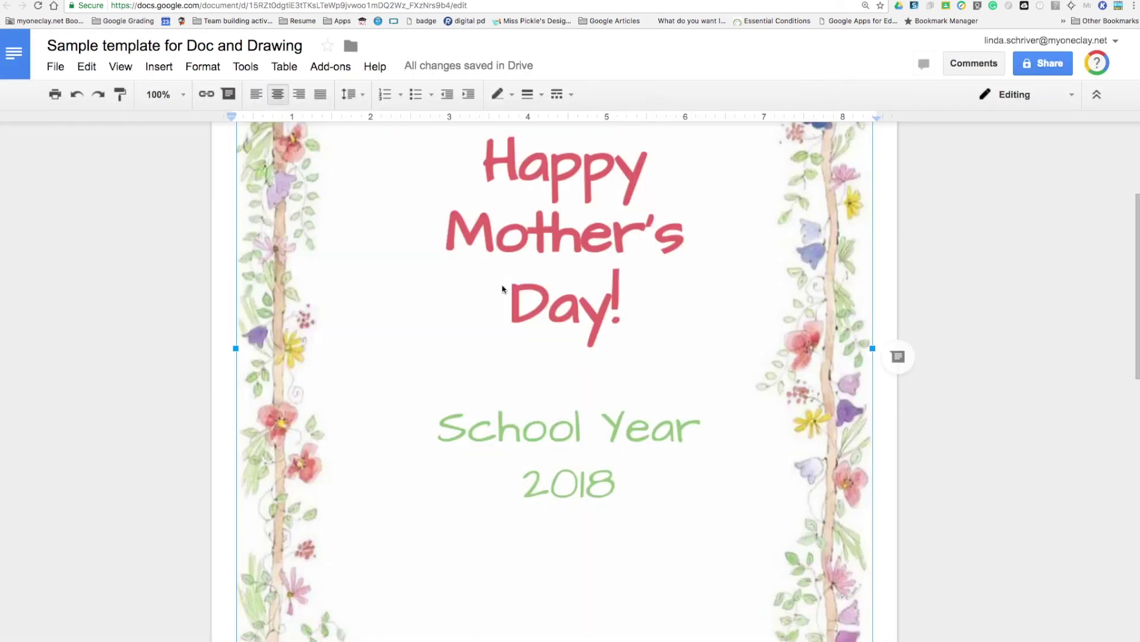
# Scroll through the finished Mother's Day card, then bring up the Insert menu
pyautogui.scroll(4, 541, 389)
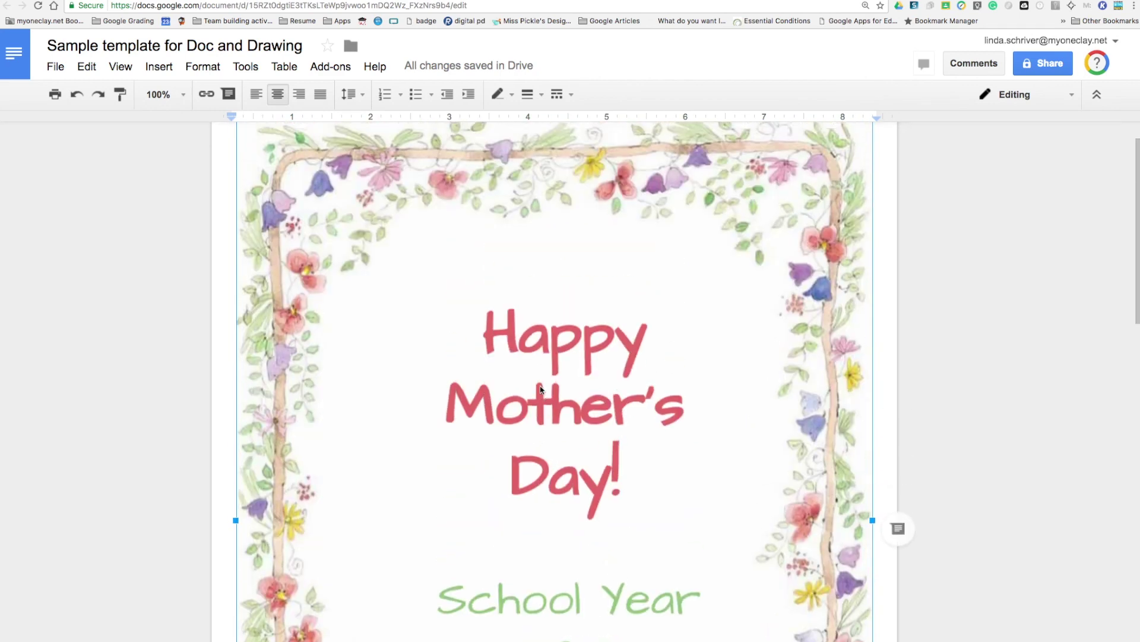
pyautogui.scroll(-6, 540, 389)
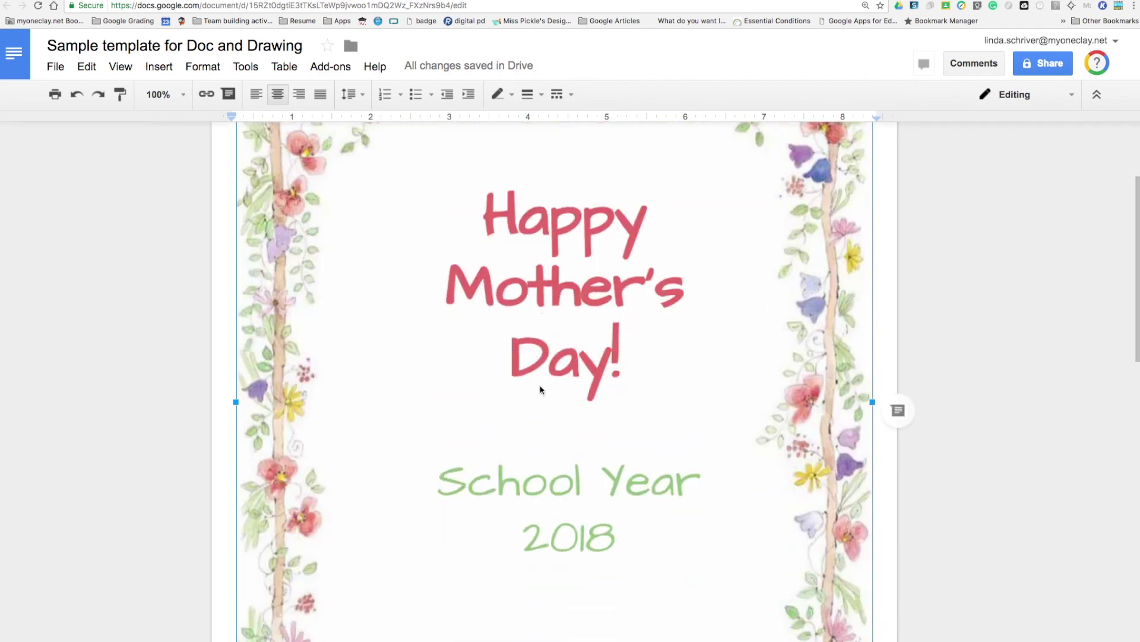
pyautogui.scroll(-1, 541, 389)
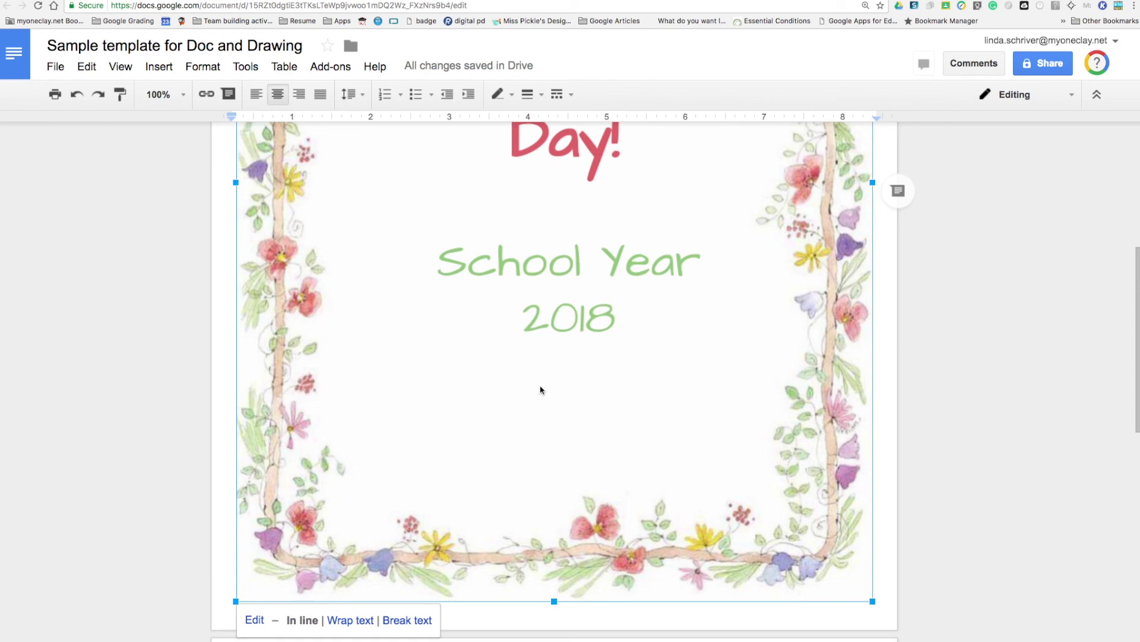
pyautogui.scroll(4, 541, 392)
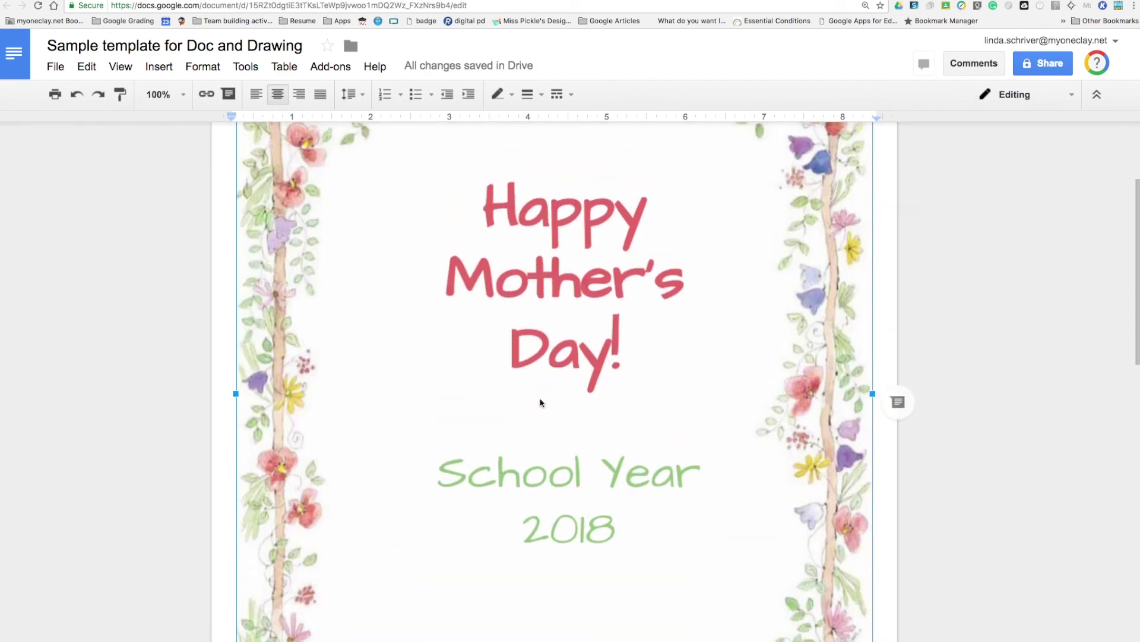
pyautogui.click(166, 69)
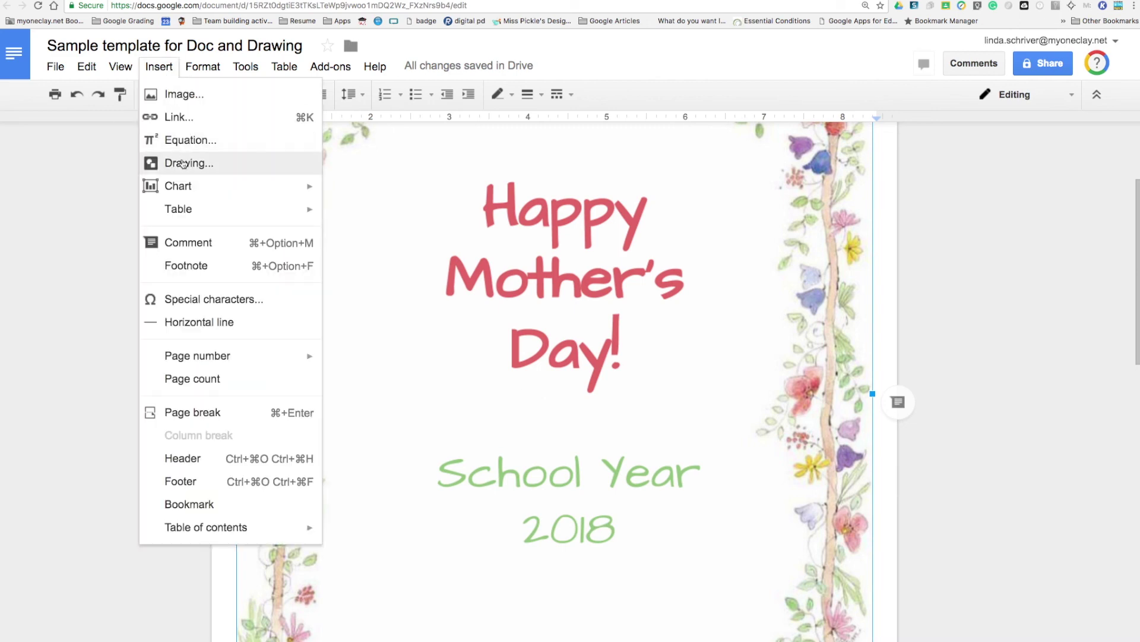